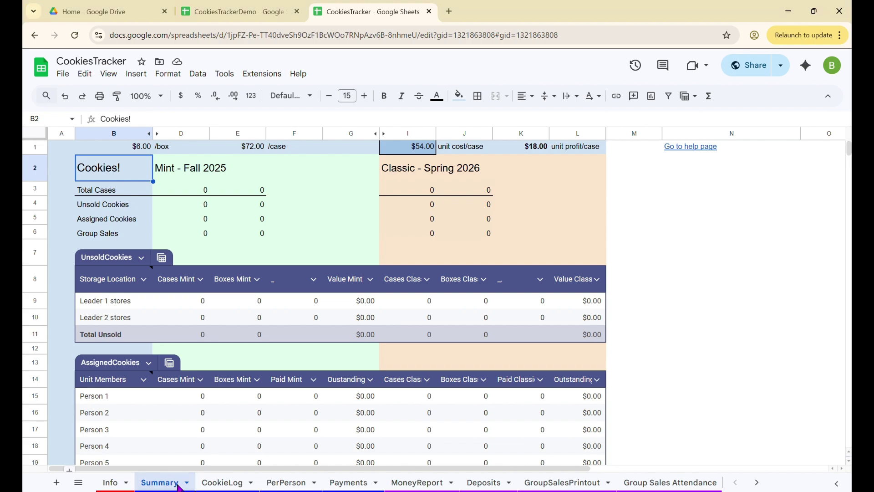
# Insert a blank row below Person 6 in the AssignedCookies table on the Summary sheet
pyautogui.scroll(-2, 170, 436)
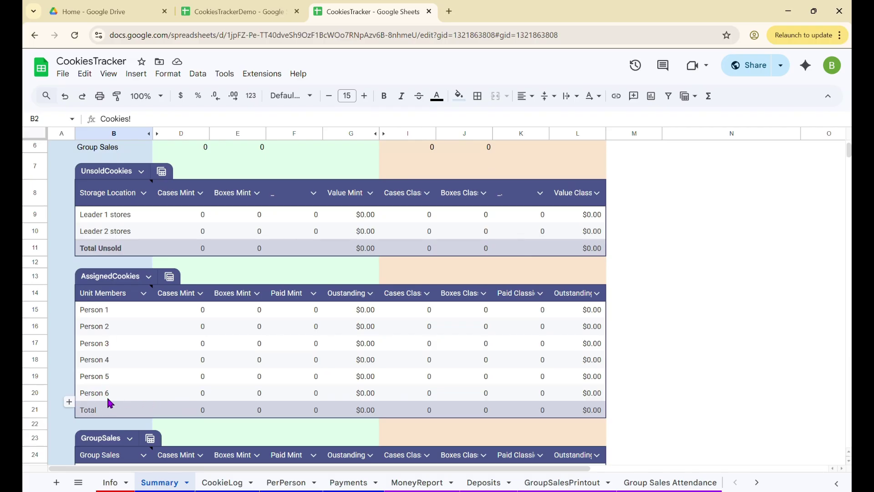
pyautogui.click(69, 403)
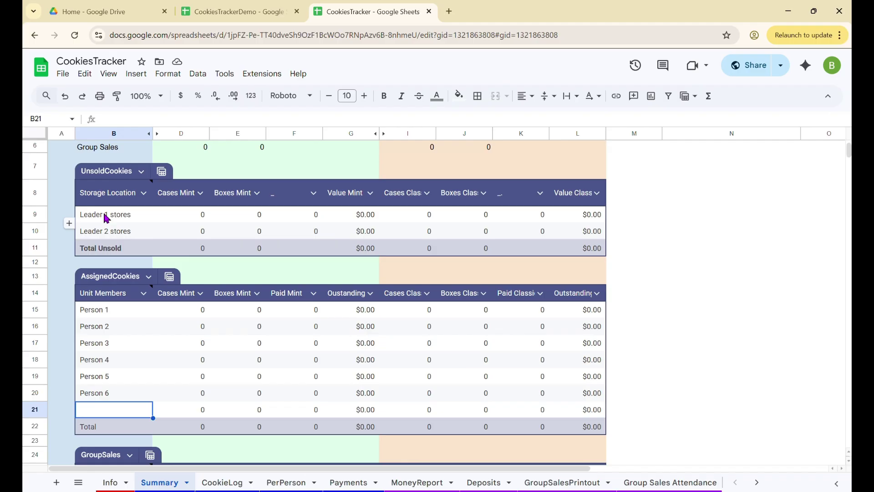
pyautogui.scroll(1, 105, 217)
pyautogui.scroll(3, 104, 217)
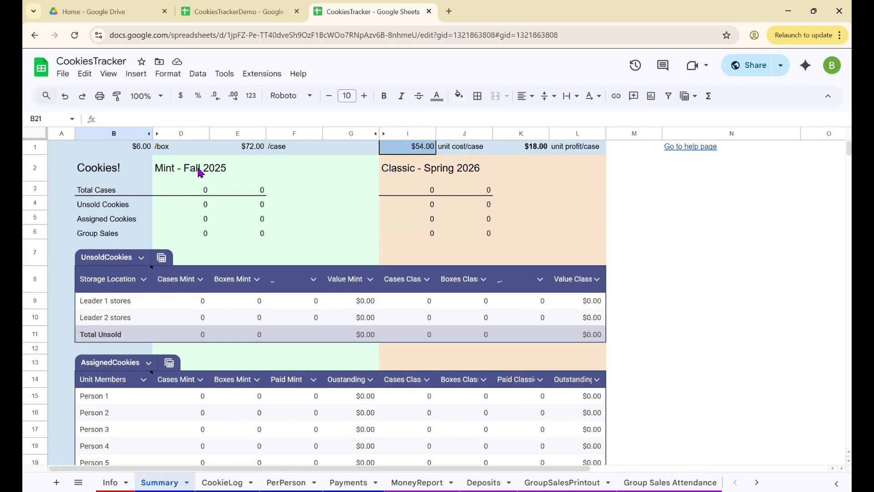
# On the CookieLog sheet, fill the first entry with Leader 1 stores as CookiesTo, Cookie Warehouse as CookiesFrom and Mint - Fall 2025 as Campaign
pyautogui.hotkey('ctrl', 'shift', 'pagedown')
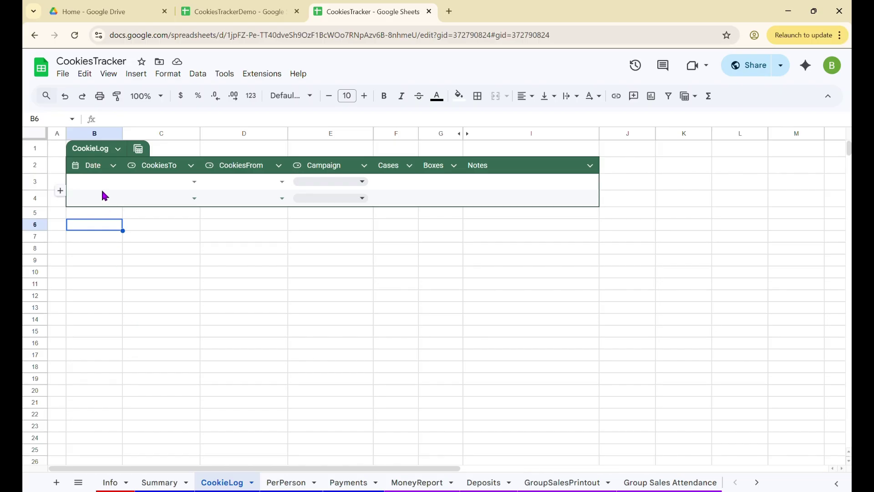
pyautogui.click(143, 182)
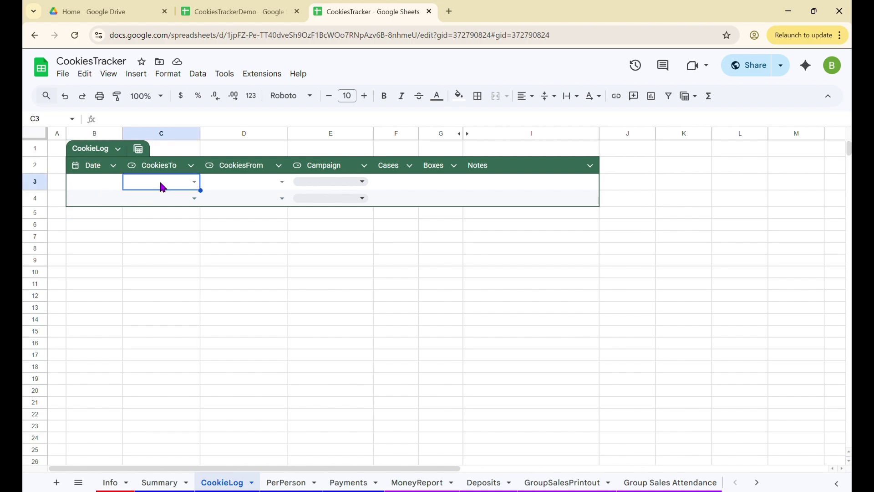
pyautogui.click(193, 181)
pyautogui.click(172, 201)
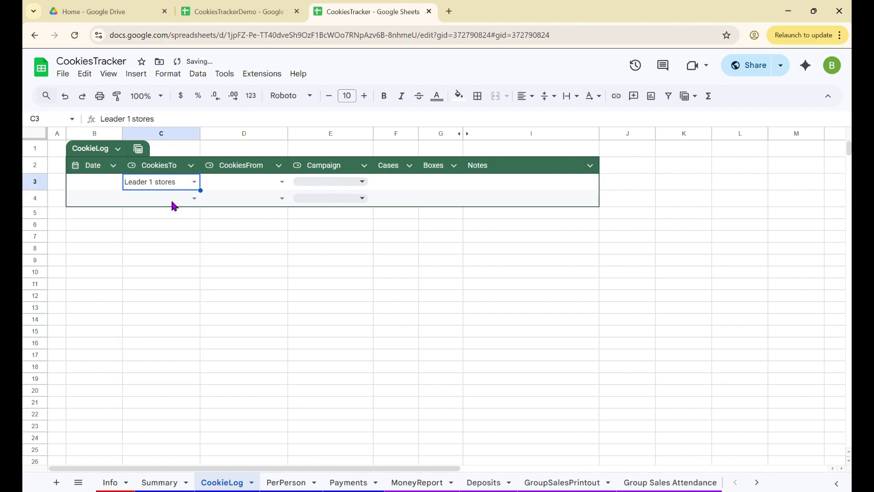
pyautogui.click(282, 182)
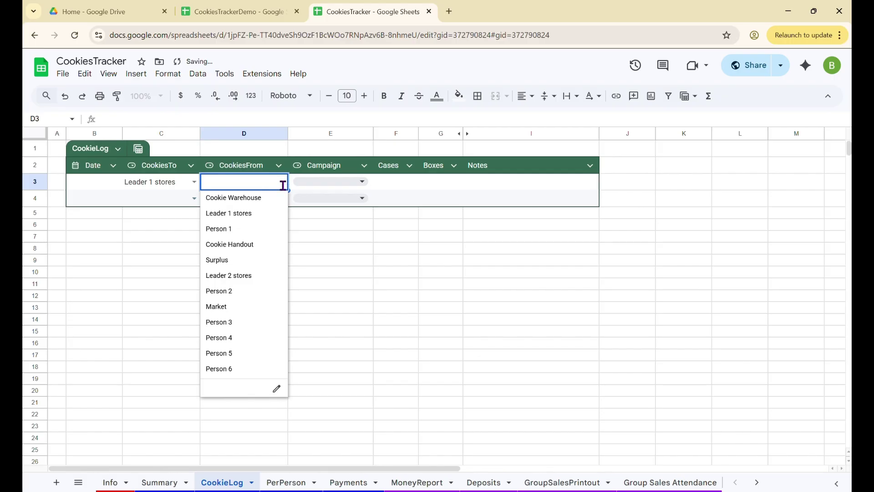
pyautogui.click(243, 197)
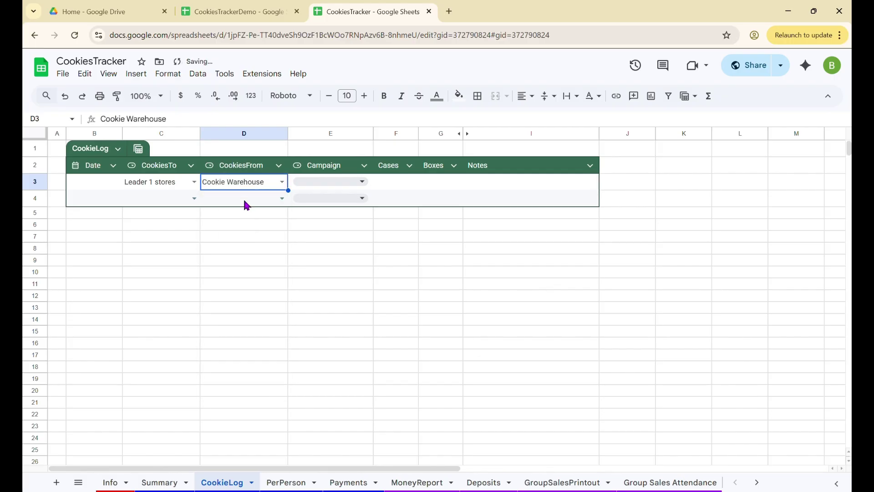
pyautogui.click(362, 181)
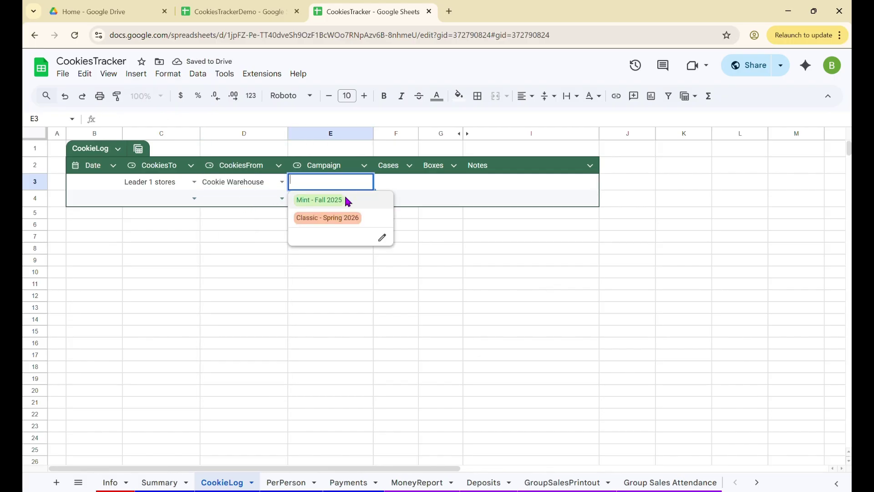
pyautogui.click(344, 196)
pyautogui.click(406, 183)
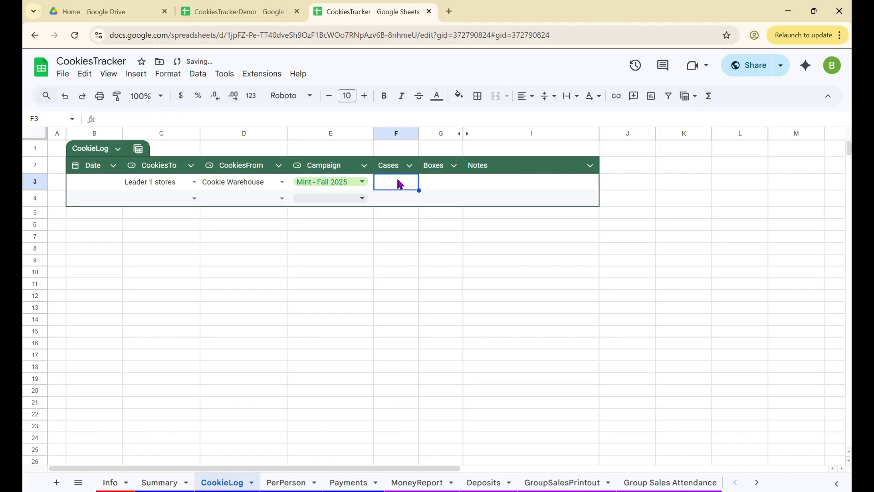
pyautogui.click(103, 187)
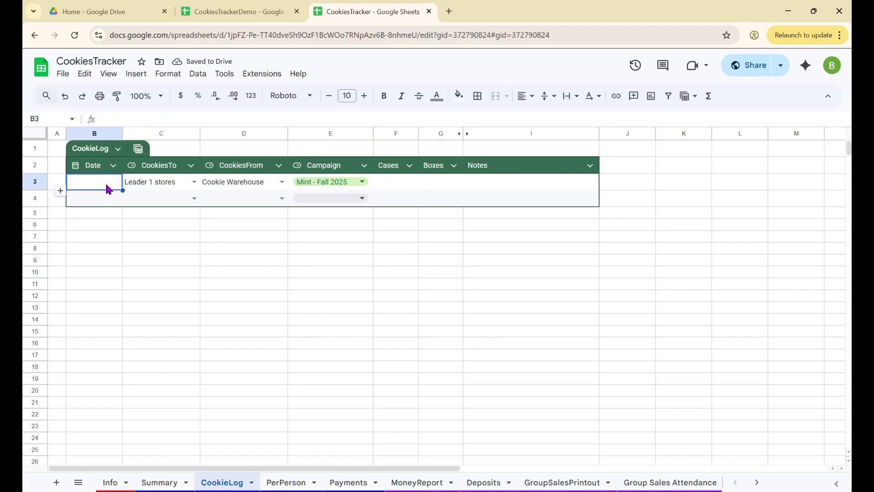
# Fill the second CookieLog entry with Leader 2 stores as CookiesTo, Cookie Warehouse as CookiesFrom and Mint - Fall 2025 as Campaign
pyautogui.click(191, 199)
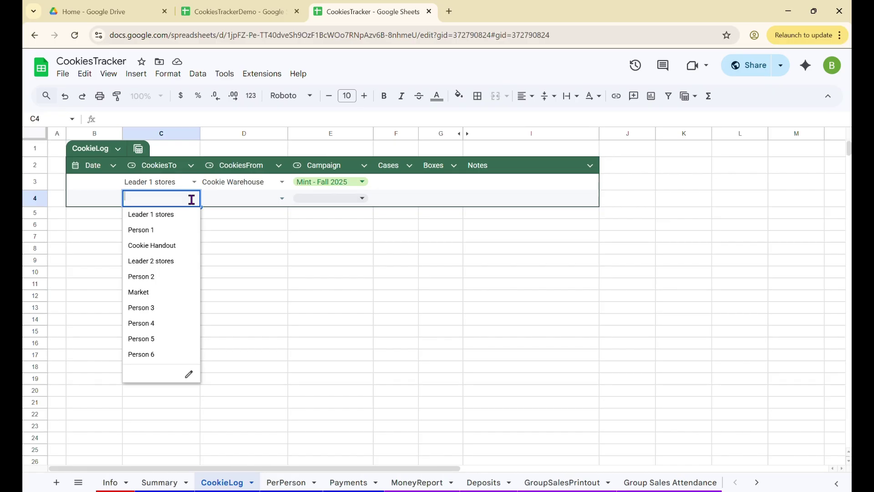
pyautogui.click(152, 262)
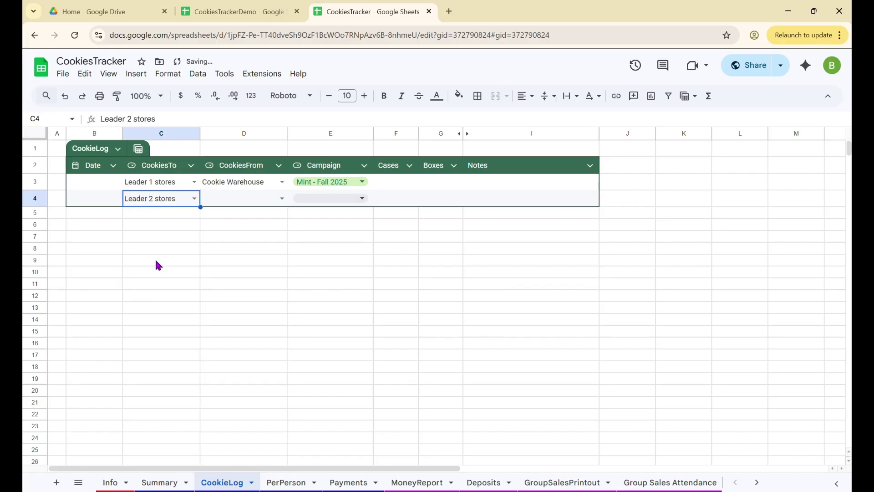
pyautogui.click(282, 199)
pyautogui.click(268, 214)
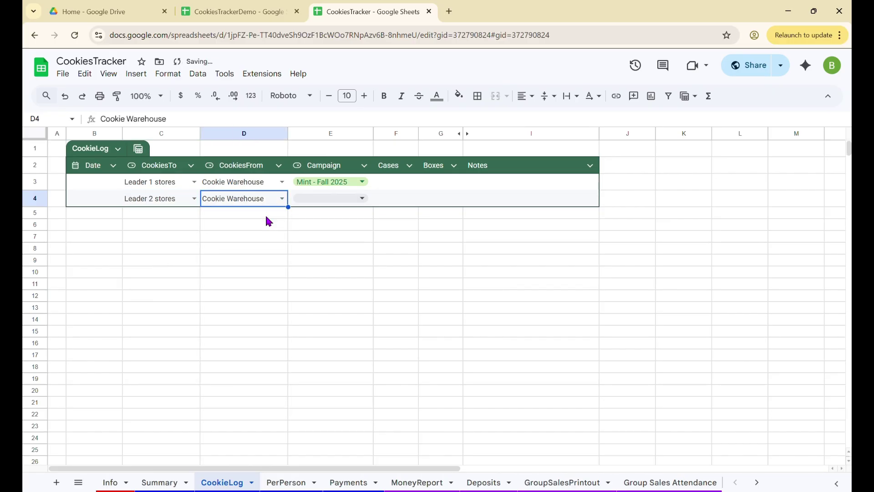
pyautogui.click(359, 197)
pyautogui.click(340, 218)
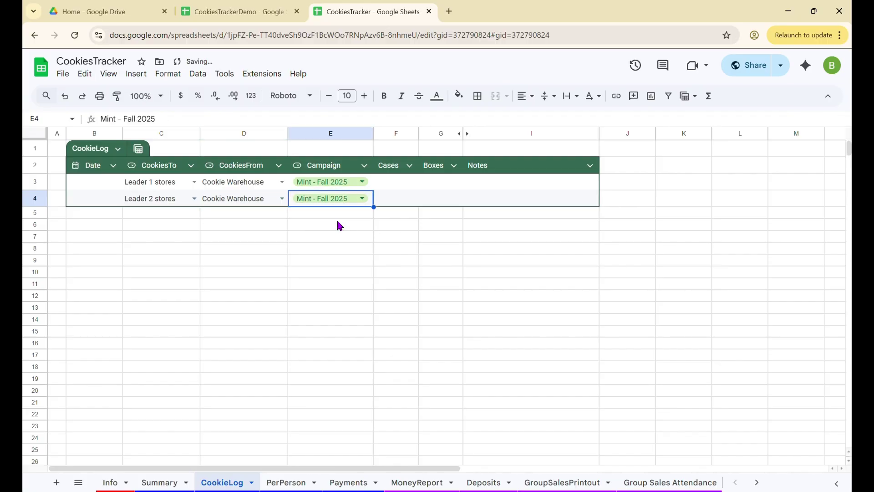
pyautogui.press('Left')
pyautogui.press('Left')
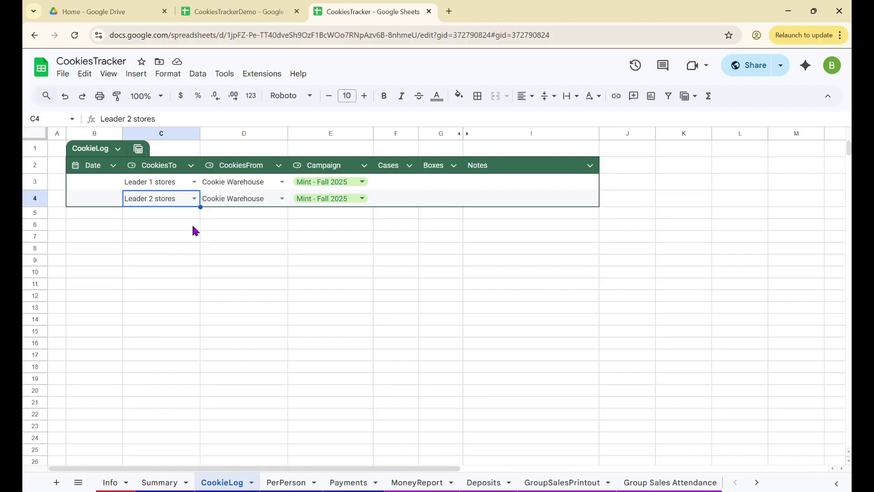
# Switch to the CookiesTrackerDemo spreadsheet and examine its CookieLog entries for both campaigns
pyautogui.click(225, 15)
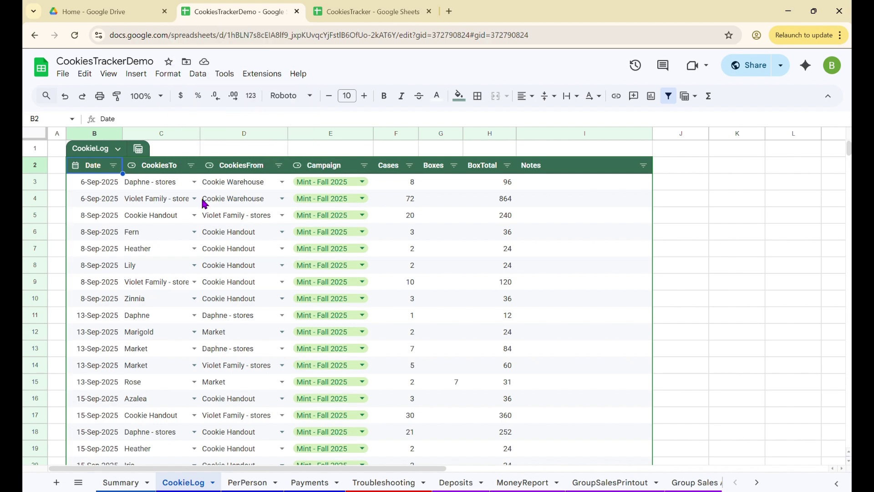
pyautogui.scroll(-5, 185, 351)
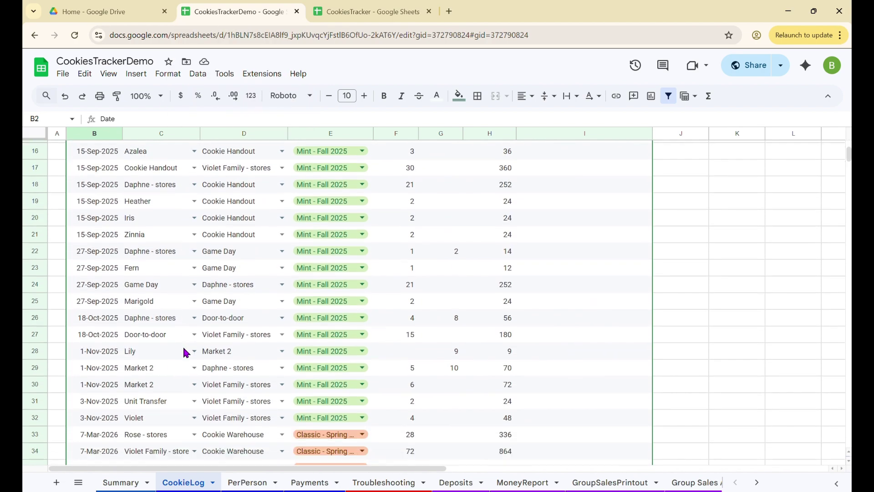
pyautogui.scroll(-2, 185, 351)
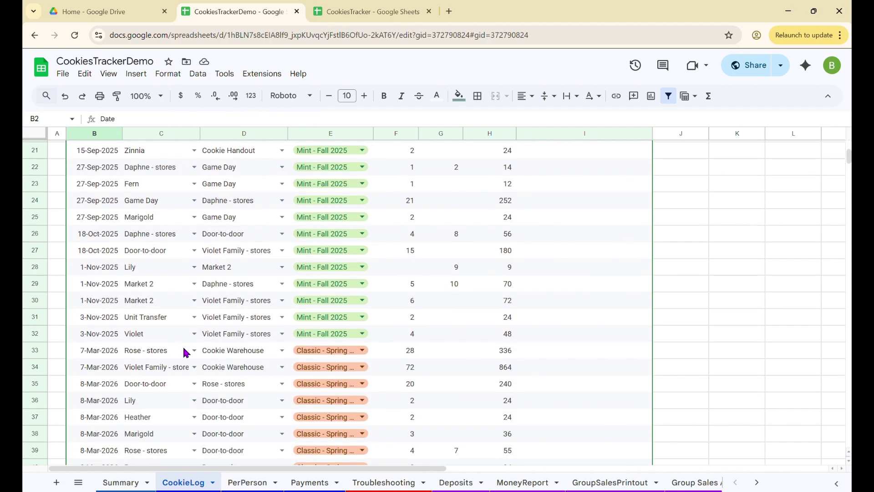
pyautogui.scroll(-2, 186, 352)
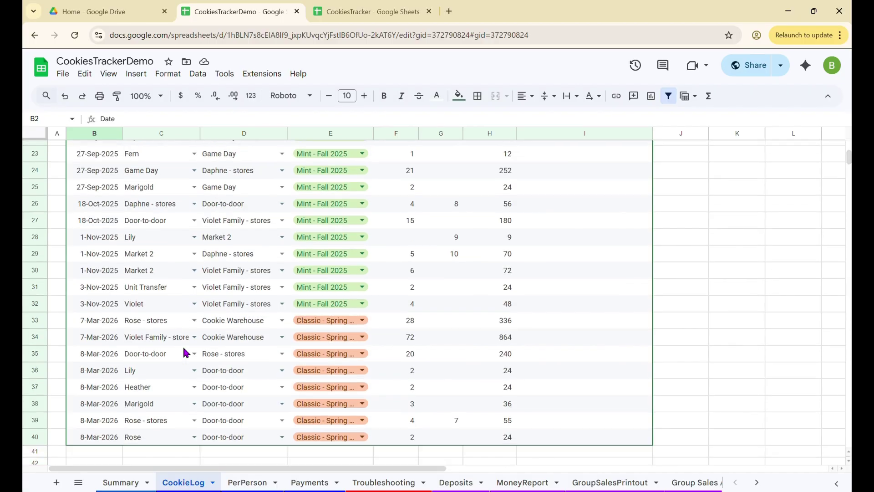
pyautogui.scroll(5, 186, 352)
pyautogui.scroll(-3, 185, 353)
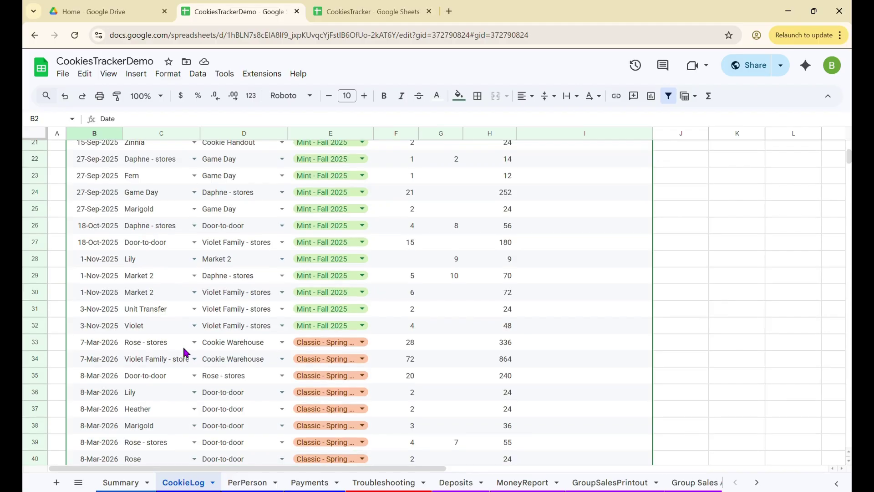
pyautogui.scroll(7, 185, 353)
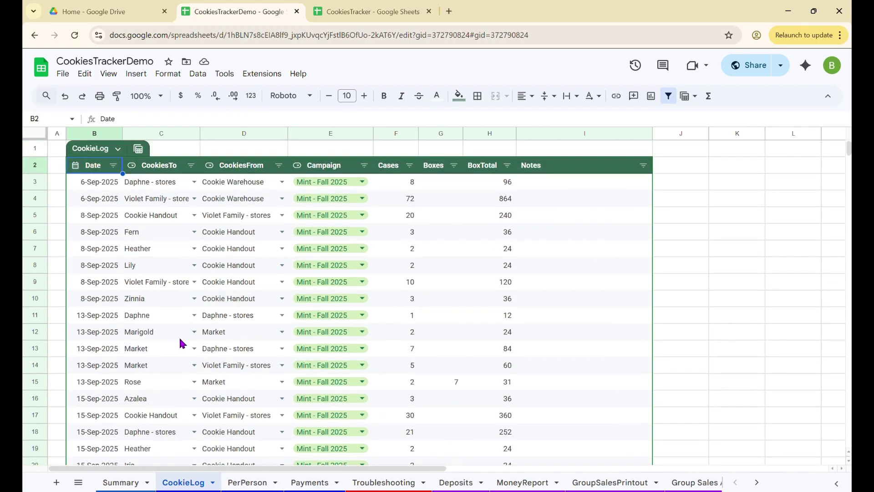
# Sort the demo CookieLog table by Date from Z to A and by CookiesTo from A to Z
pyautogui.click(113, 165)
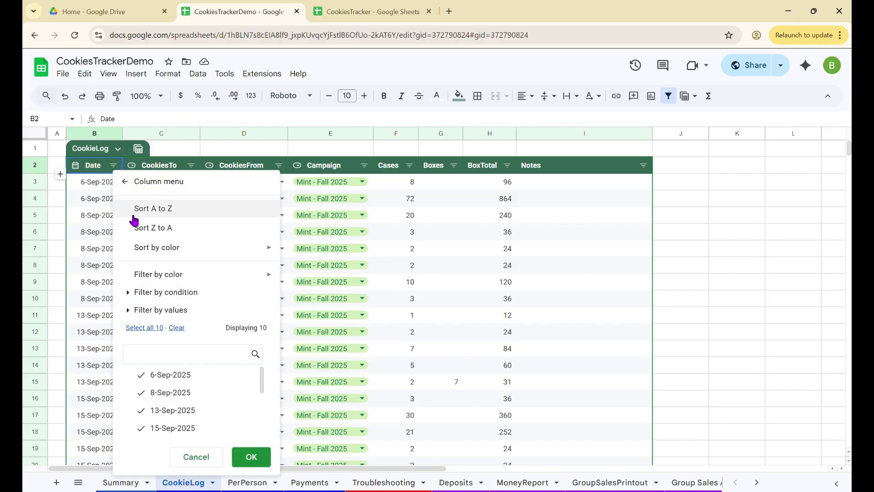
pyautogui.click(137, 229)
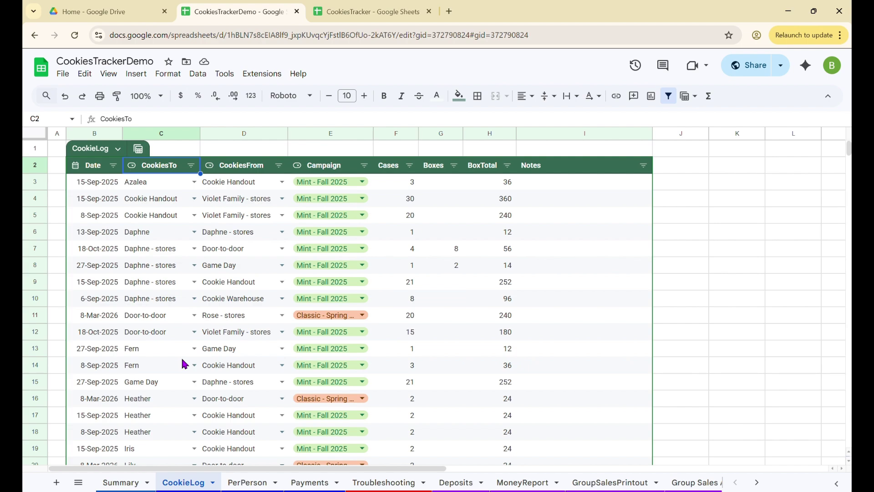
# On the PerPerson sheet, show all cookie log entries for the first unit member in the list
pyautogui.click(247, 483)
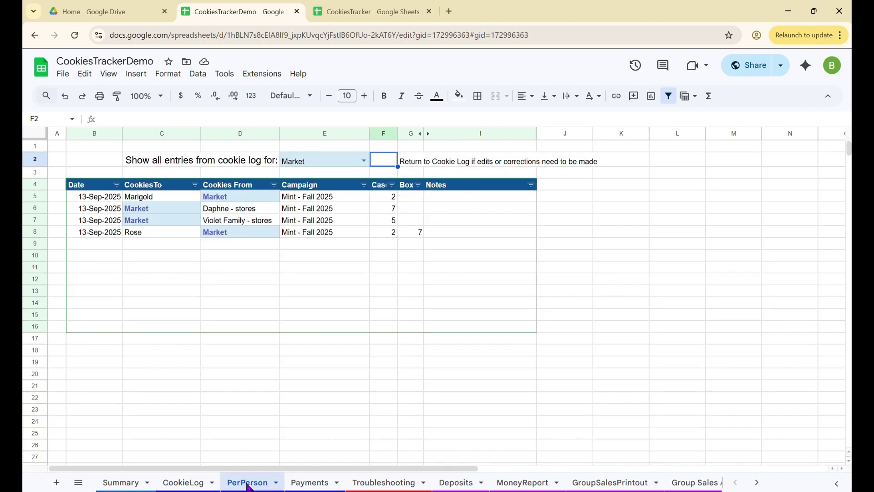
pyautogui.click(362, 158)
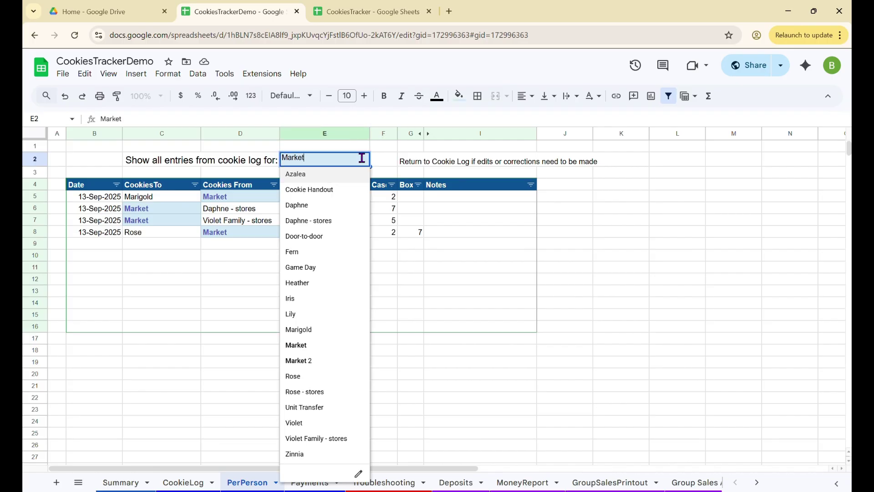
pyautogui.click(310, 174)
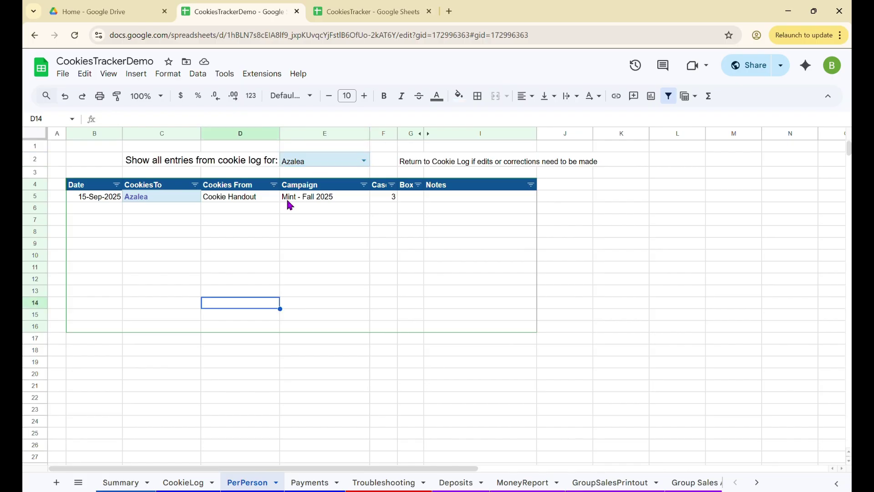
# Show all cookie log entries for Market on the PerPerson sheet and review its recipients and the other available choices
pyautogui.click(364, 164)
pyautogui.click(355, 347)
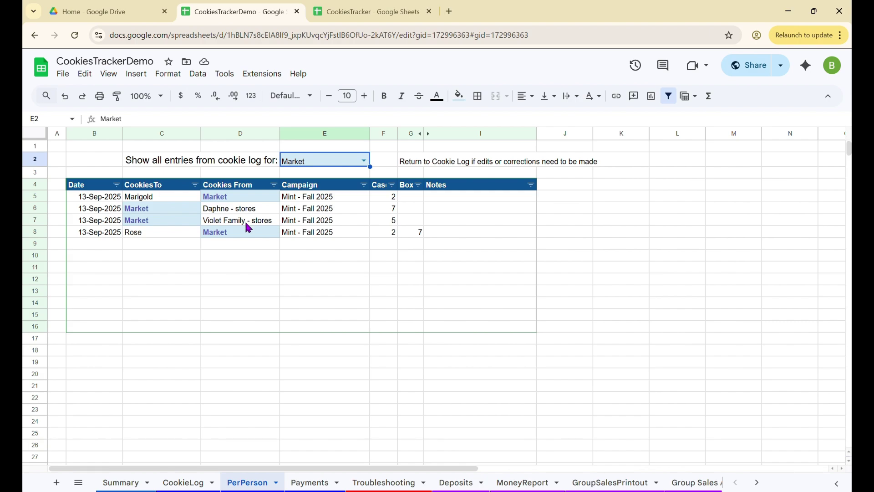
pyautogui.click(165, 196)
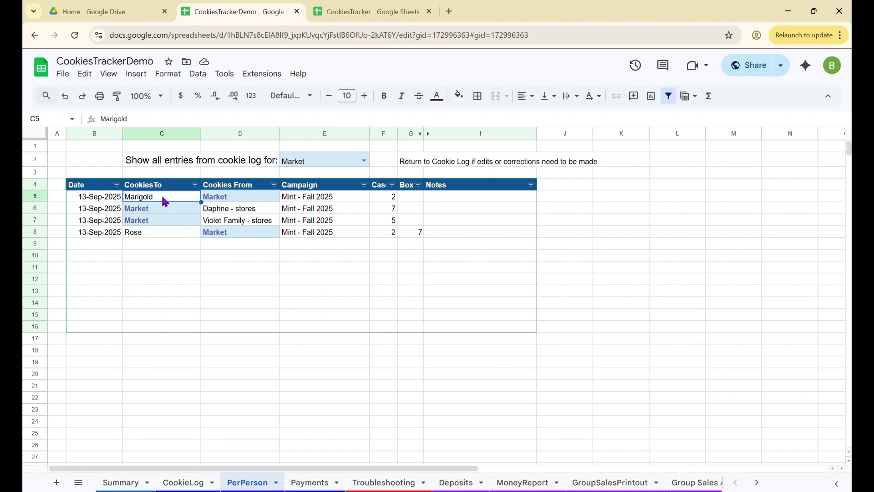
pyautogui.click(149, 234)
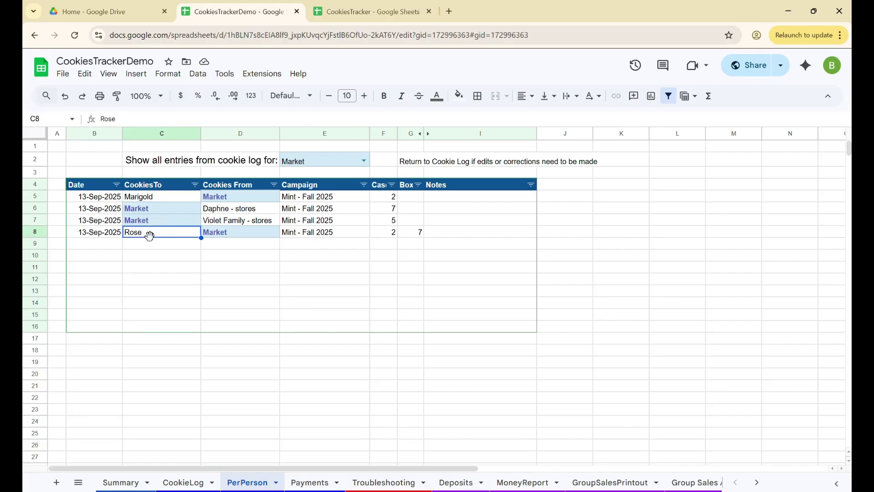
pyautogui.click(358, 163)
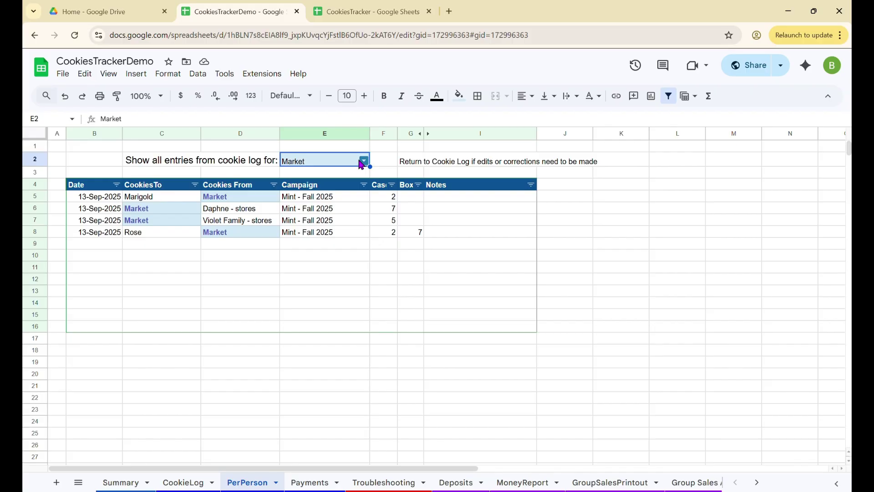
pyautogui.click(363, 161)
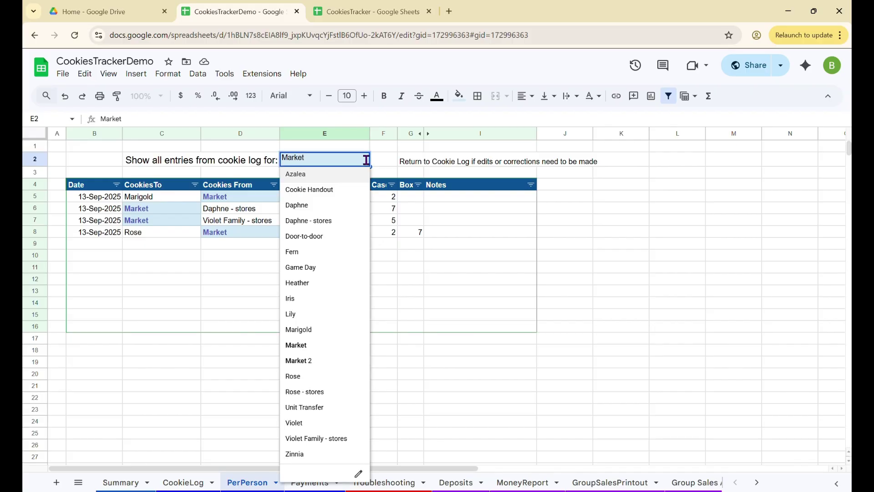
pyautogui.click(381, 160)
pyautogui.click(232, 374)
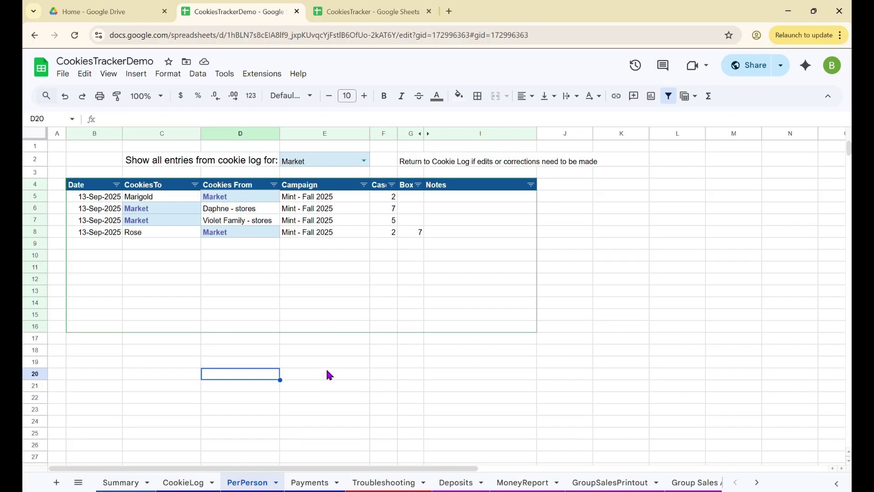
# On the Payments sheet, examine the first payment's fields from Date through Cheque and the Caregiver entries below it
pyautogui.click(305, 485)
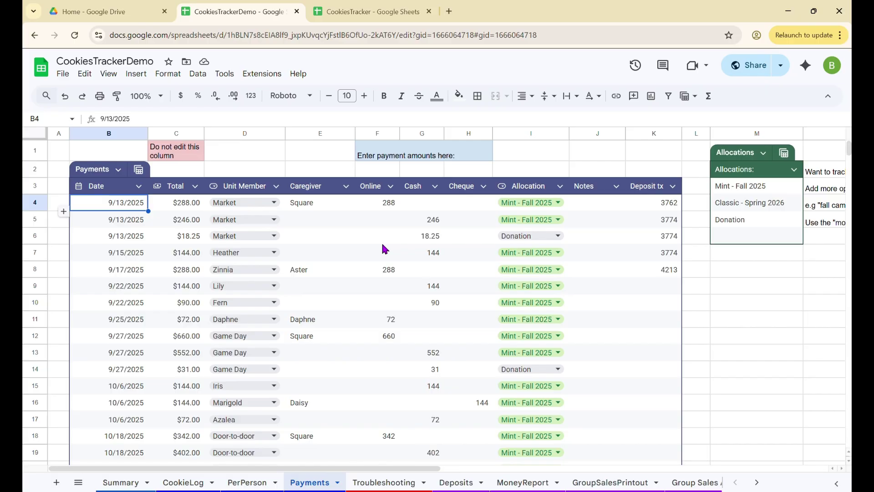
pyautogui.press('Right')
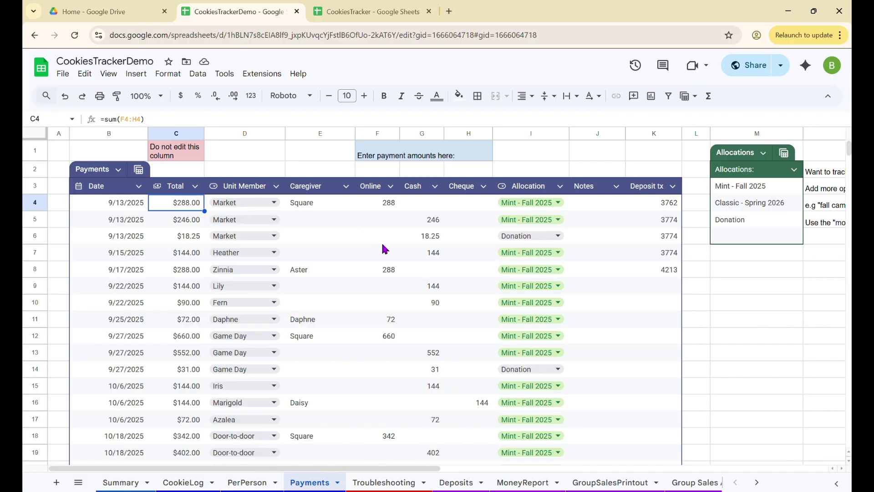
pyautogui.press('Right')
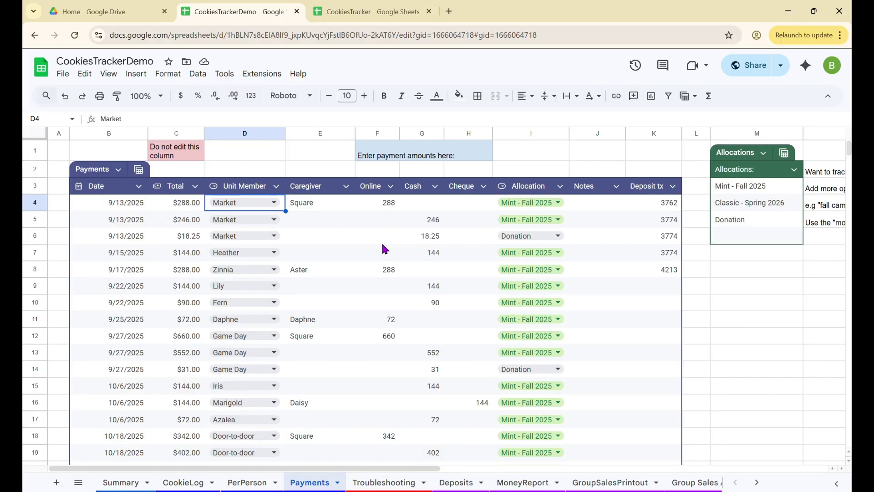
pyautogui.press('Right')
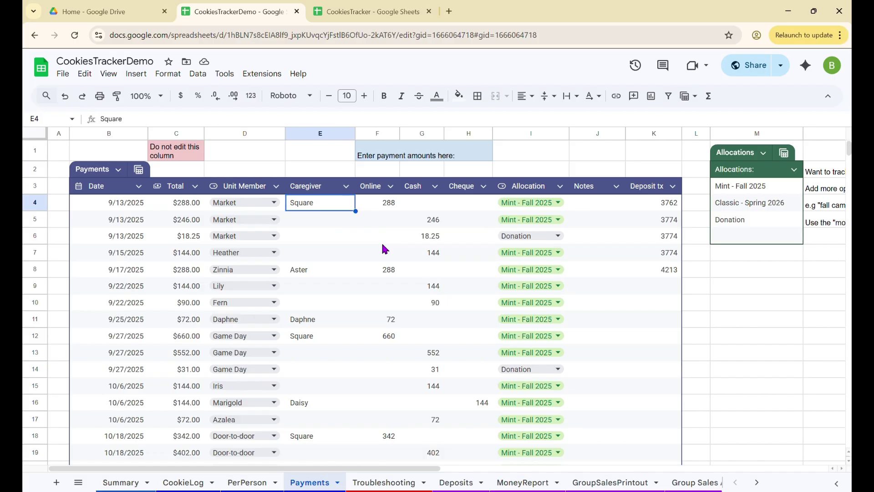
pyautogui.press('Right')
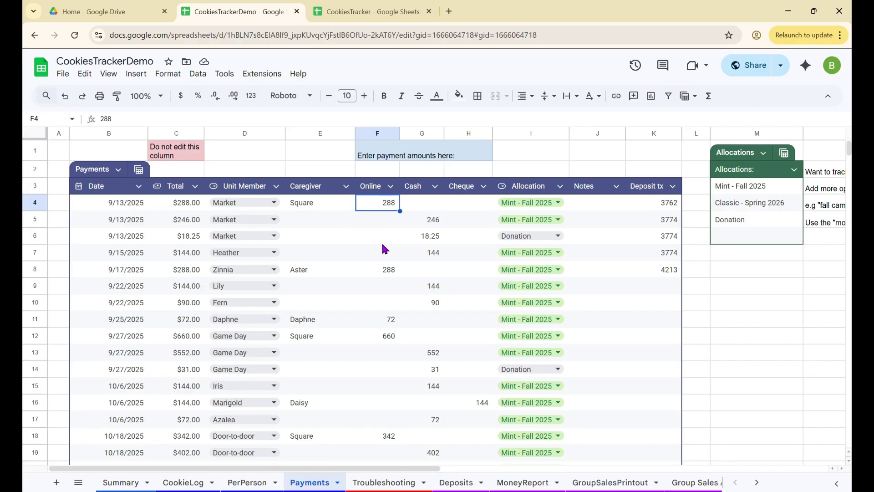
pyautogui.press('Right')
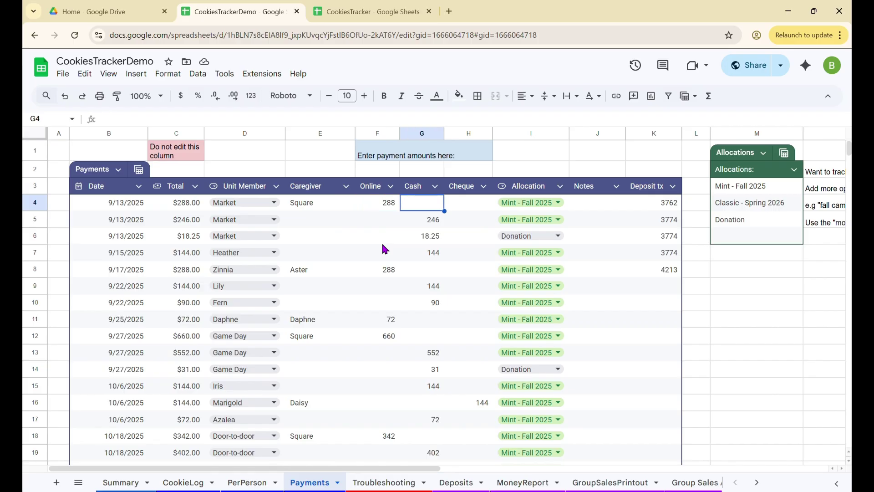
pyautogui.press('Right')
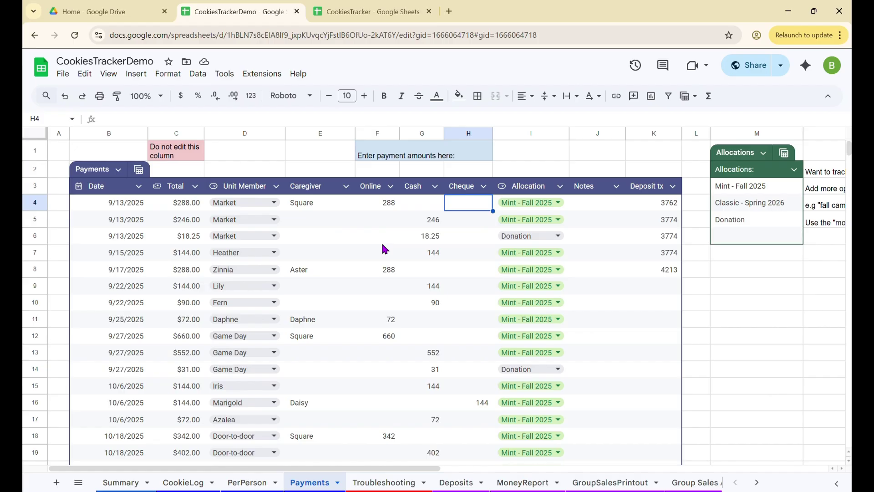
pyautogui.press('Left')
pyautogui.press('Left')
pyautogui.press('Left')
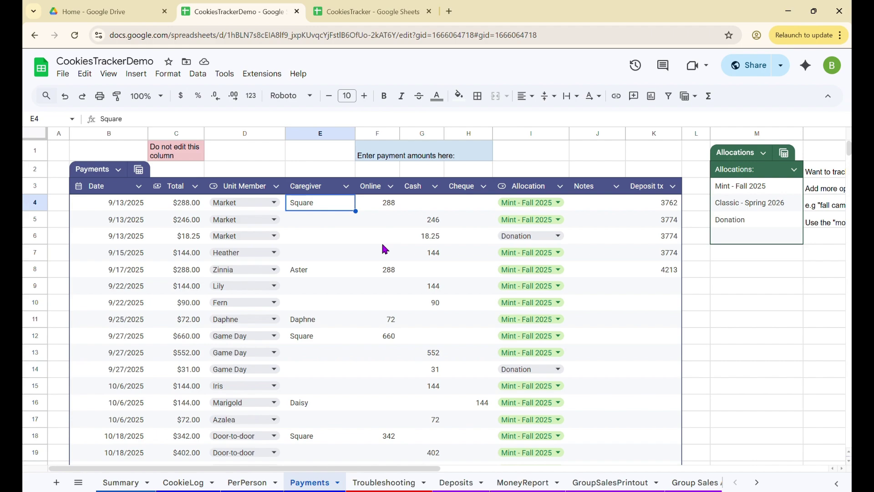
pyautogui.click(310, 274)
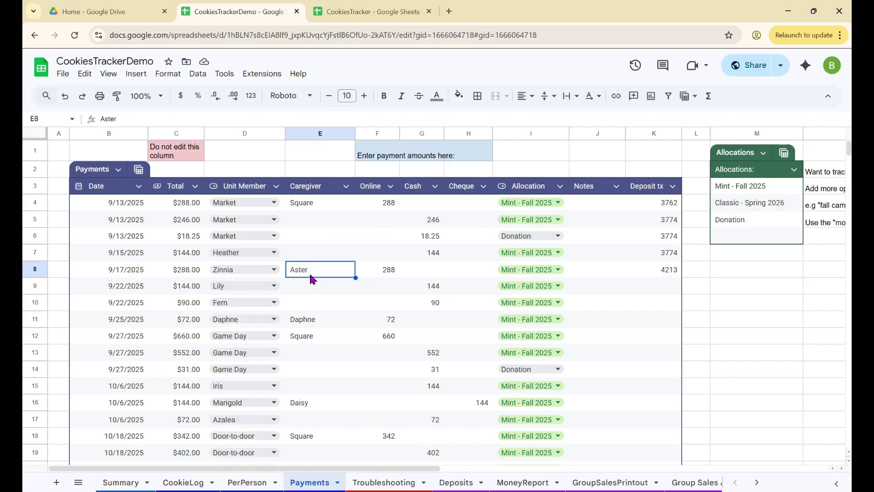
# Examine the Allocation, Notes and Deposit tx columns of the Payments table
pyautogui.click(539, 191)
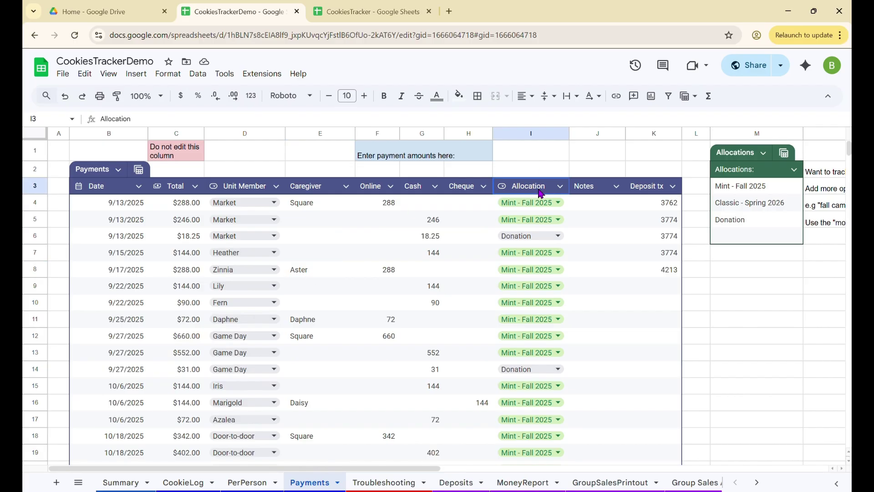
pyautogui.press('Down')
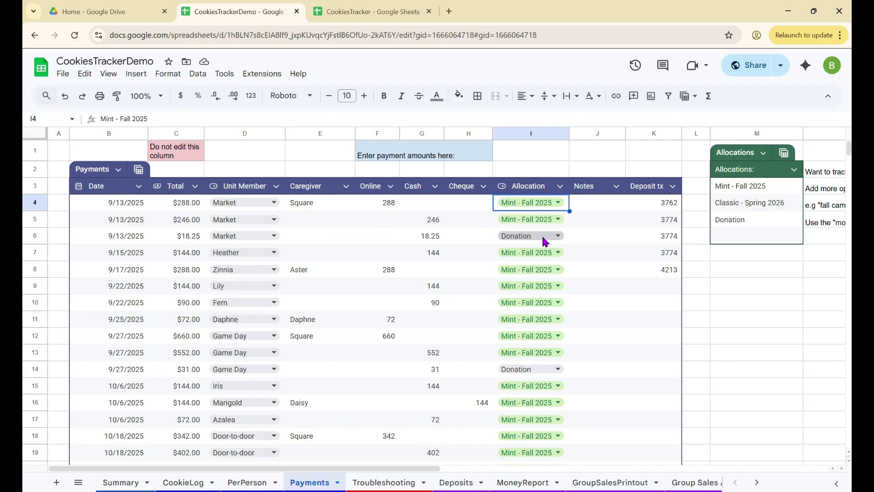
pyautogui.click(594, 206)
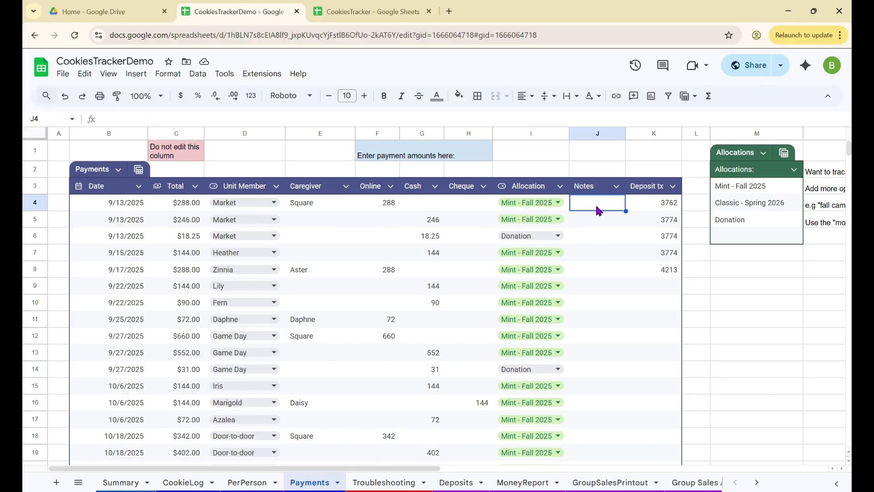
pyautogui.click(653, 207)
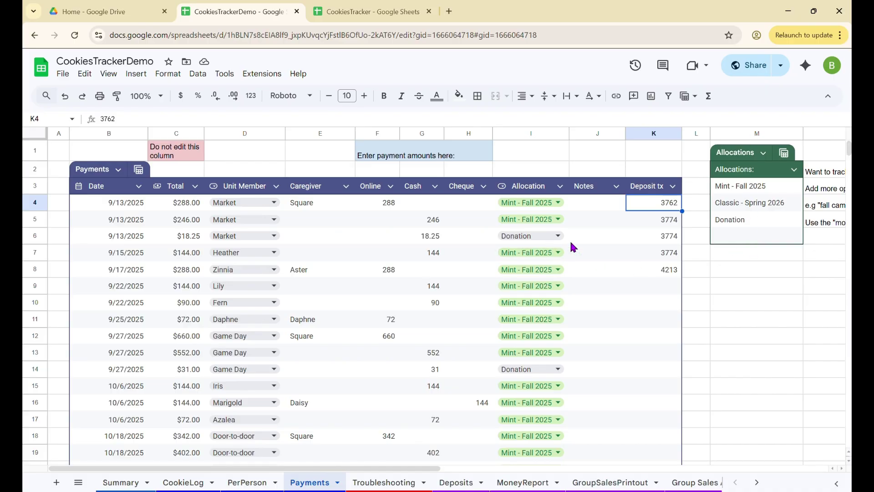
# Add Camp as a new option in the Allocations table and check the Allocation choices for the third payment
pyautogui.click(745, 225)
pyautogui.click(742, 235)
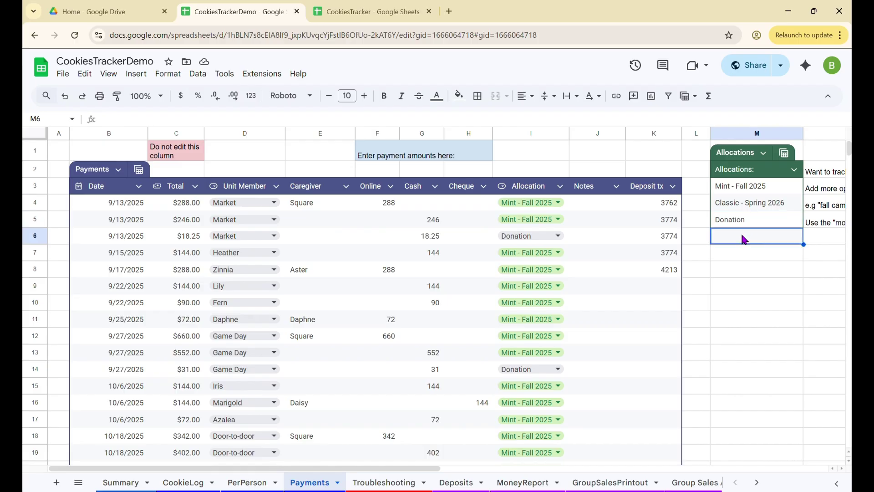
pyautogui.write('Camp')
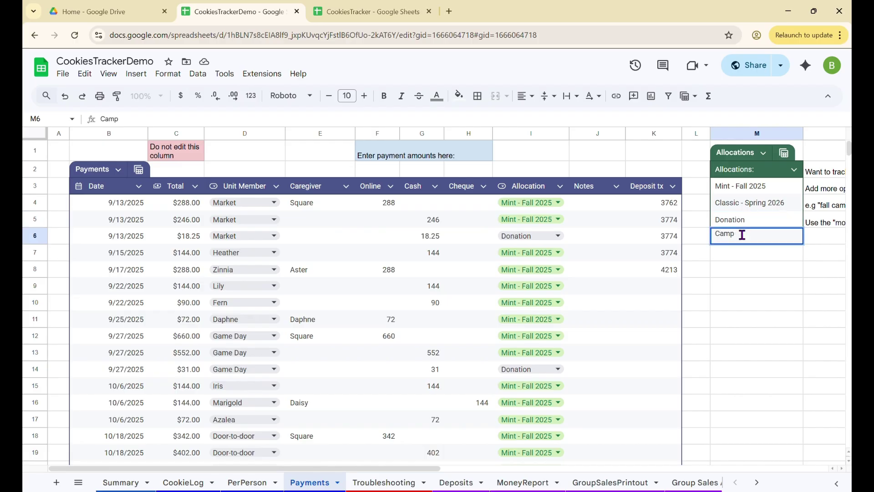
pyautogui.click(739, 269)
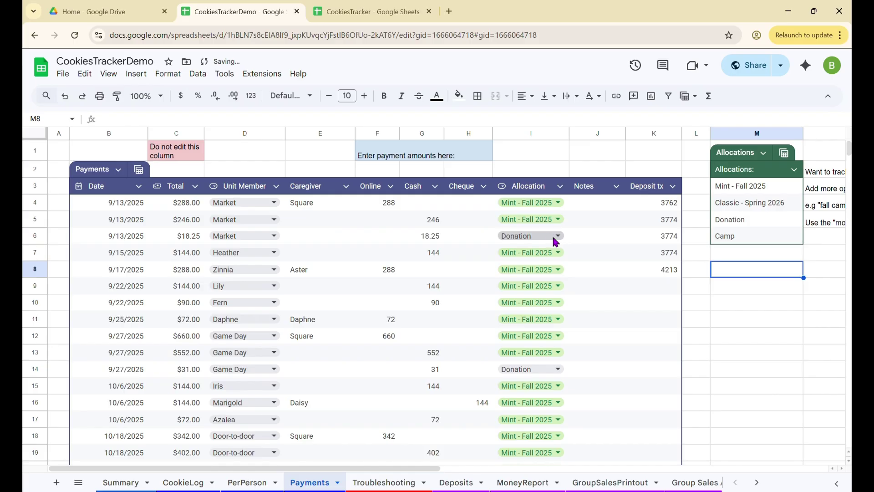
pyautogui.click(557, 237)
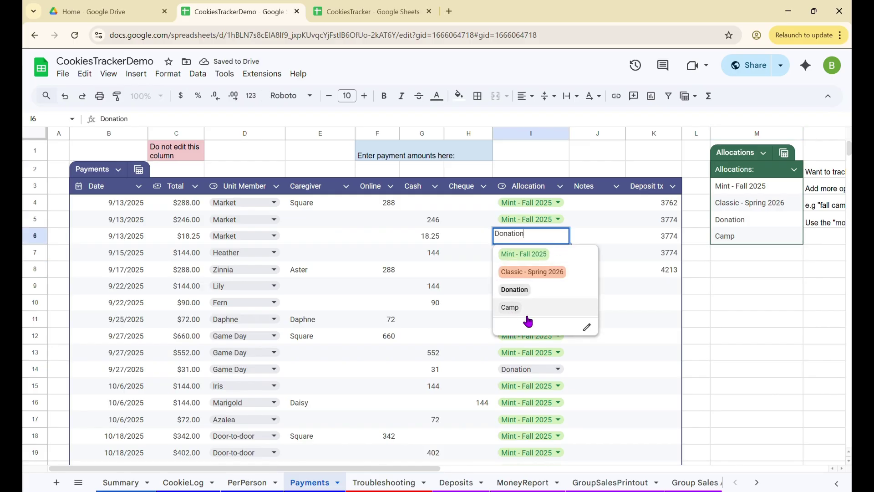
pyautogui.click(743, 287)
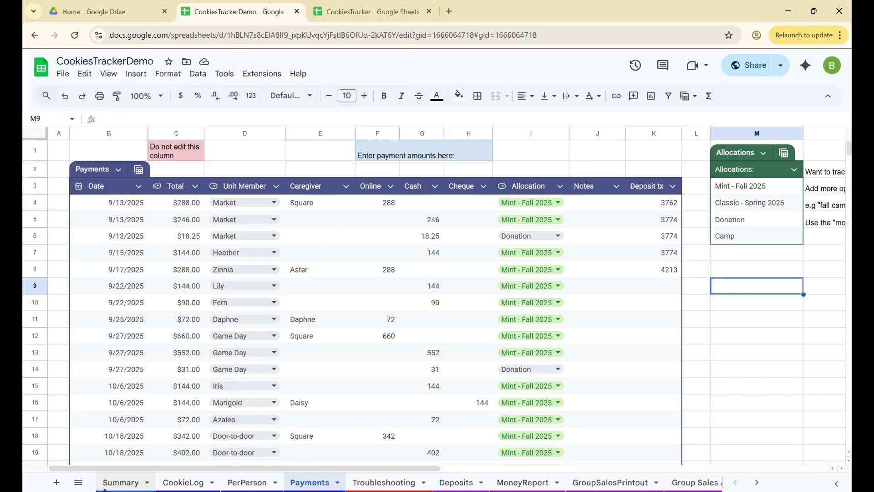
# On the Summary sheet, review the campaign totals, the UnsoldCookies table and the outstanding amounts in the UnitMembers table
pyautogui.click(115, 486)
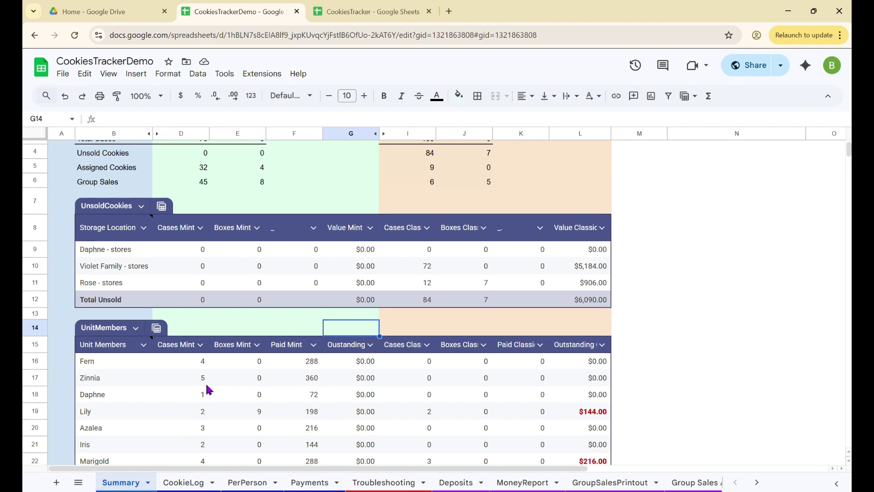
pyautogui.scroll(2, 203, 386)
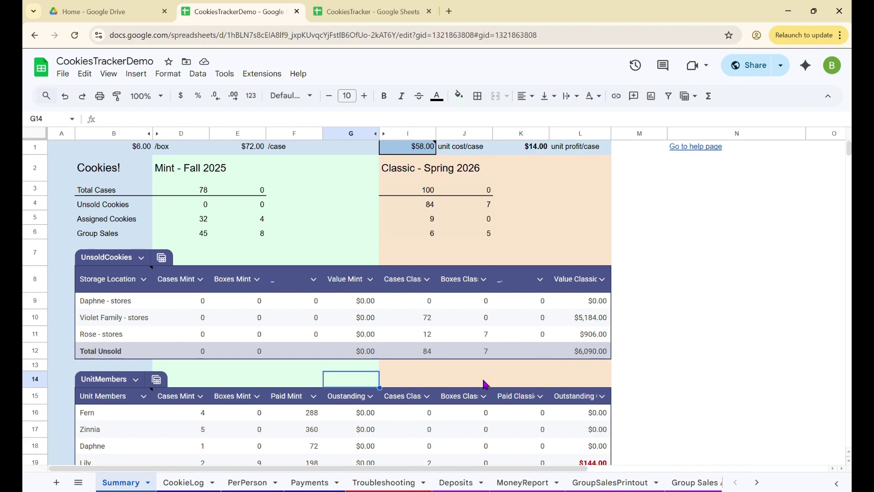
pyautogui.scroll(-3, 484, 384)
pyautogui.scroll(-1, 485, 384)
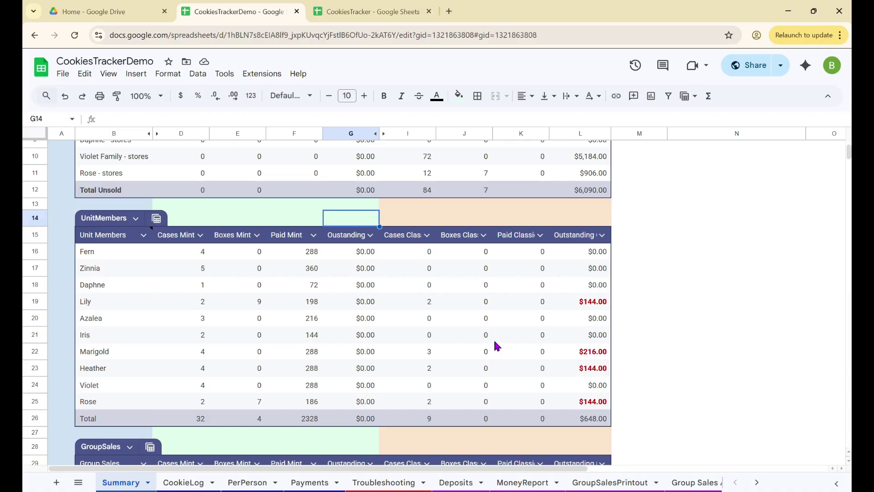
pyautogui.click(428, 307)
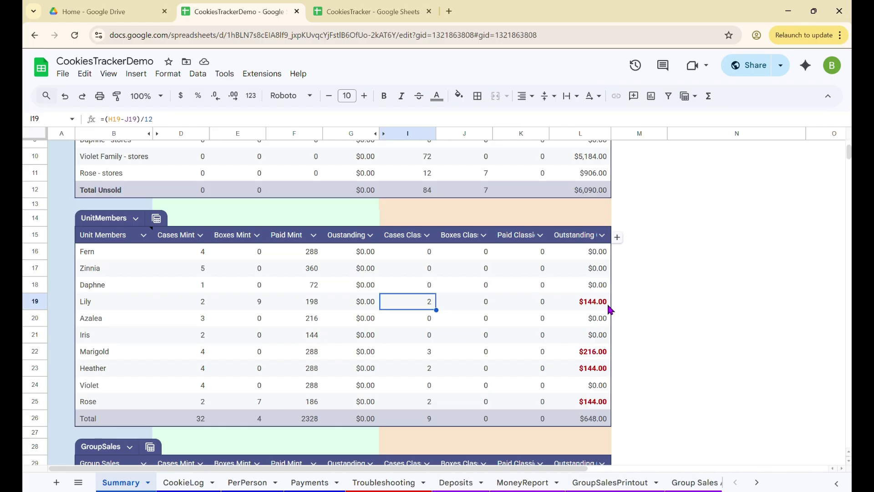
pyautogui.scroll(-1, 611, 354)
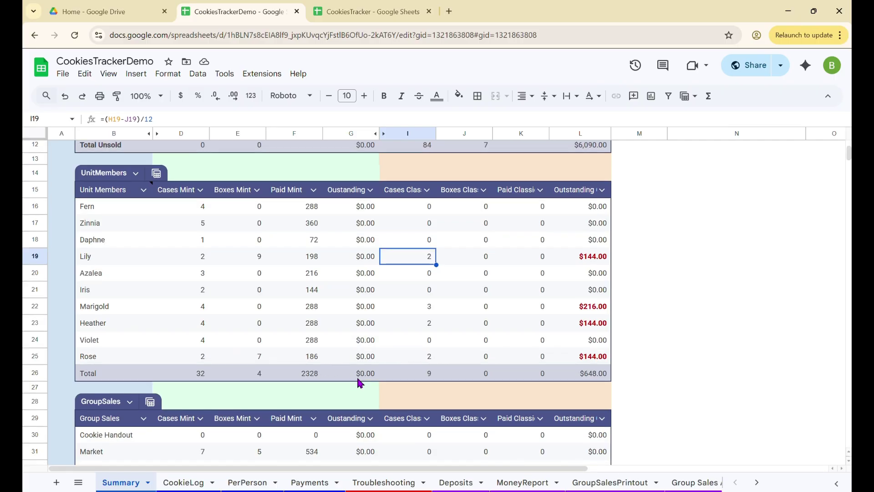
# Review the GroupSales table on the Summary sheet, from the Cookie Handout row to the Door-to-door row
pyautogui.scroll(-3, 358, 380)
pyautogui.scroll(-1, 358, 381)
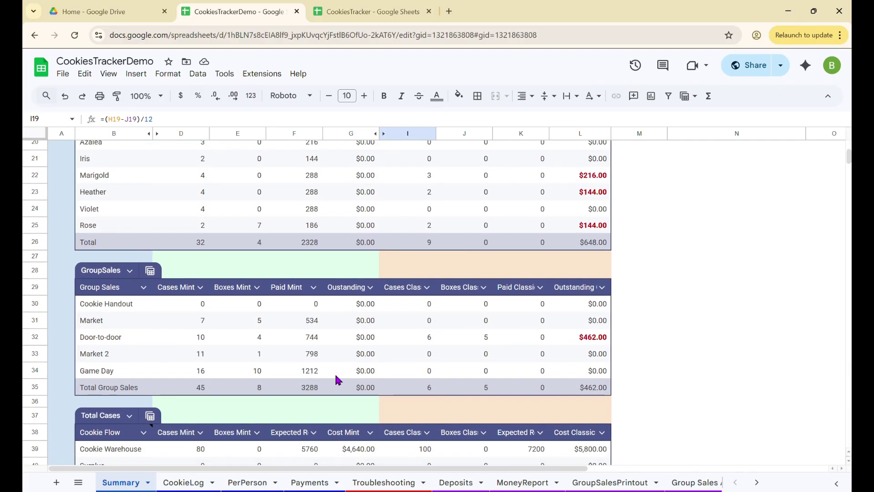
pyautogui.click(136, 308)
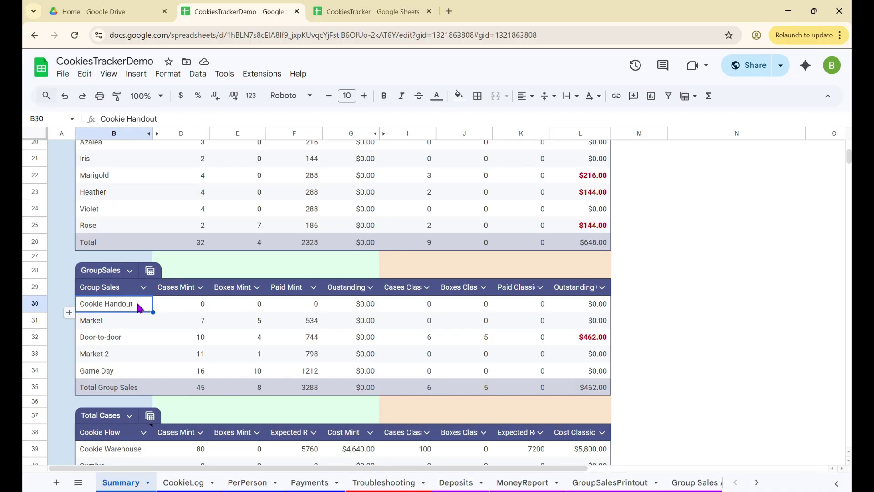
pyautogui.press('Down')
pyautogui.press('Down')
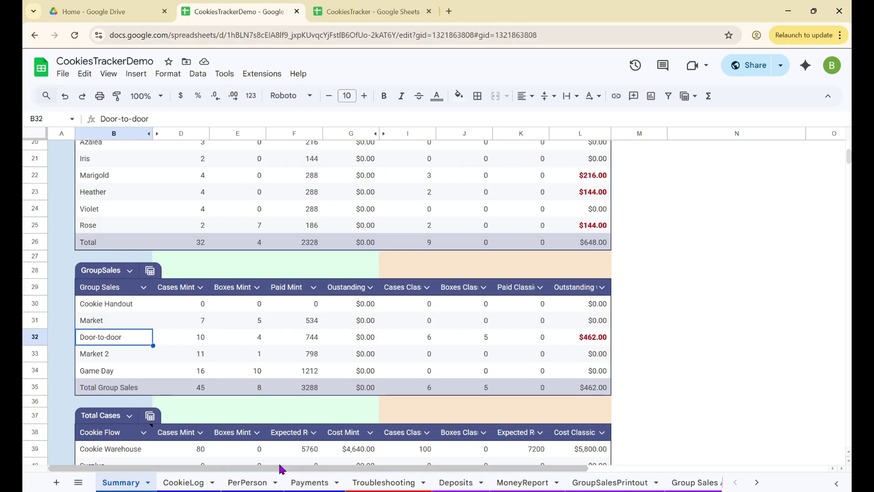
# Examine the Total Cases table's Cookie Flow rows along with its Mint cases, expected revenue and cost columns
pyautogui.scroll(-2, 118, 384)
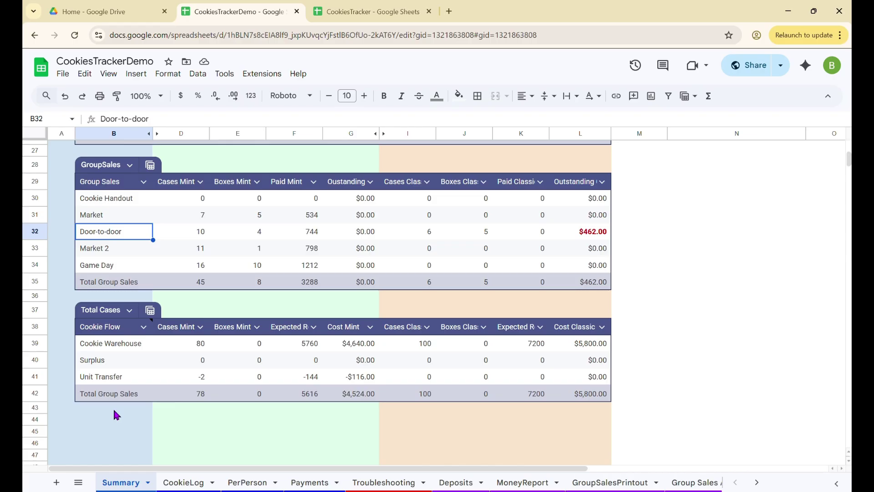
pyautogui.click(114, 349)
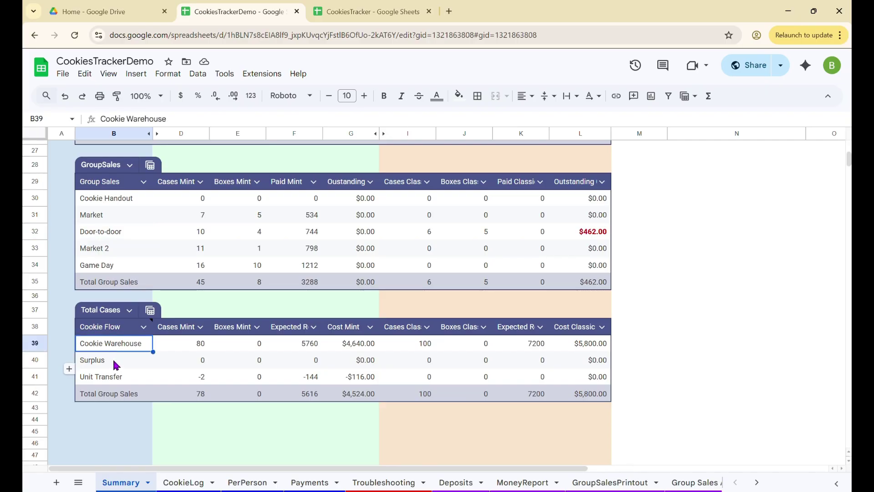
pyautogui.click(116, 364)
pyautogui.click(117, 380)
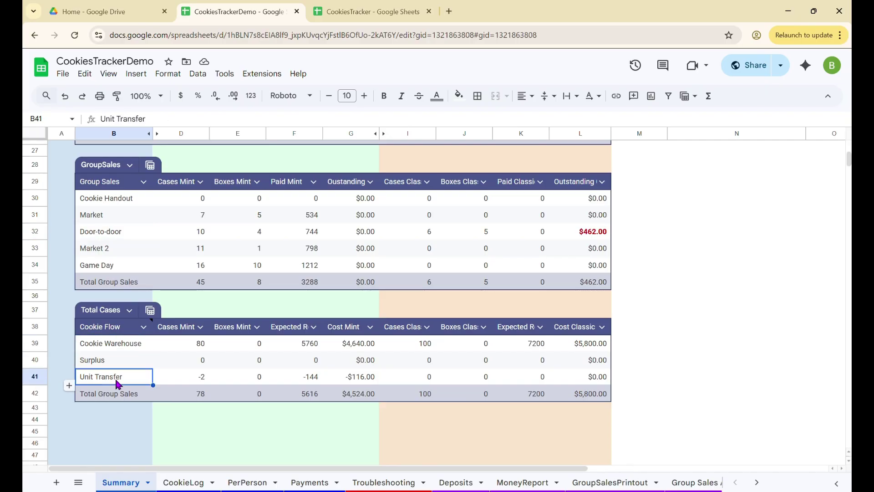
pyautogui.click(180, 350)
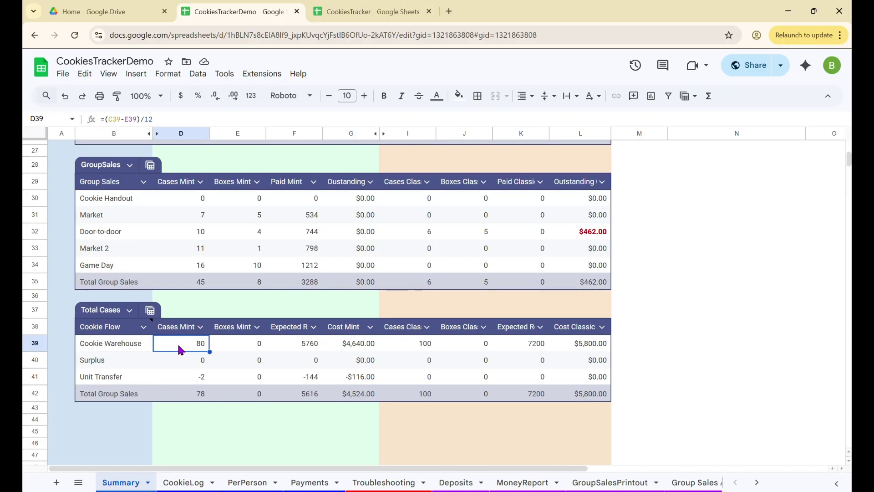
pyautogui.click(182, 381)
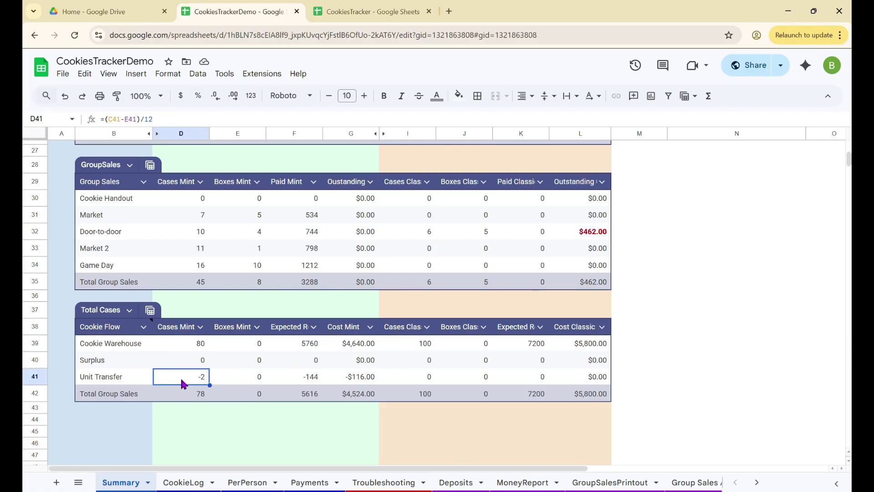
pyautogui.click(182, 394)
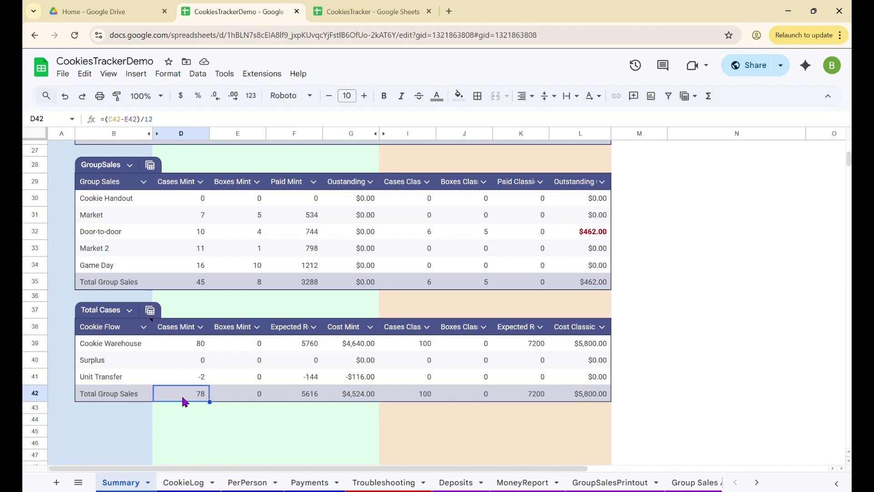
pyautogui.moveTo(296, 344); pyautogui.dragTo(286, 397)
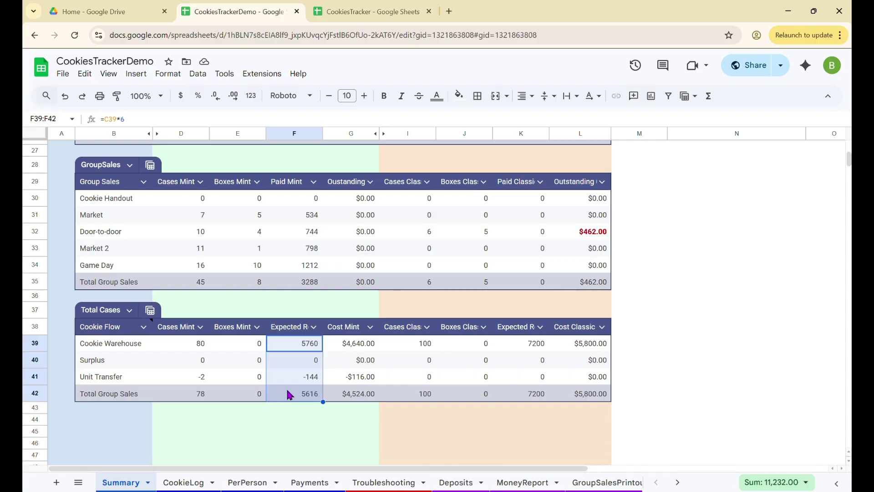
pyautogui.moveTo(349, 342); pyautogui.dragTo(345, 395)
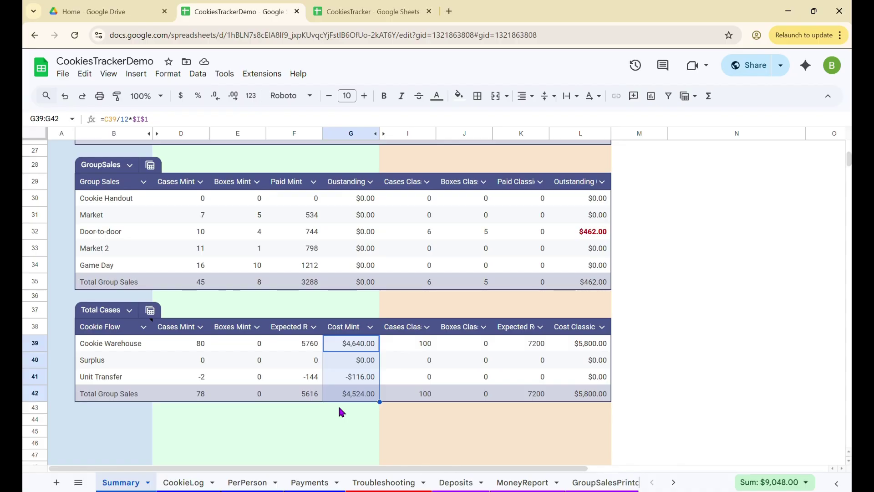
pyautogui.click(341, 410)
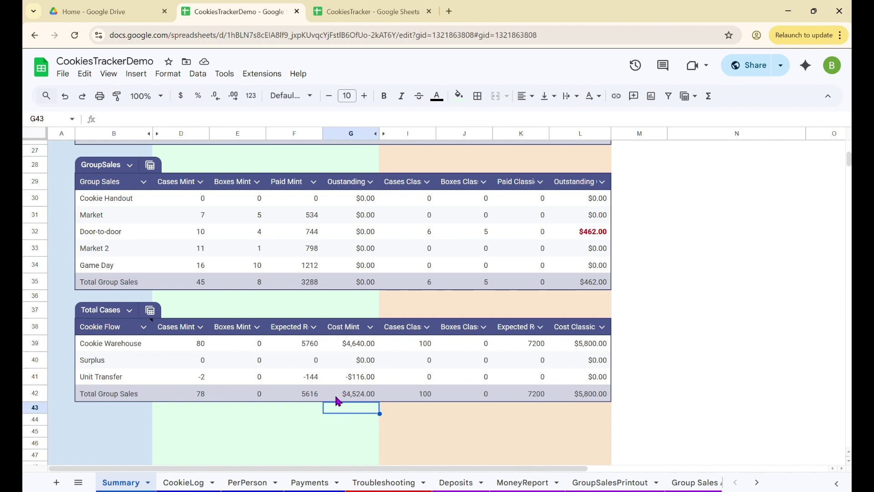
# Read the note on the unit cost per case at the head of the Summary sheet
pyautogui.scroll(9, 335, 397)
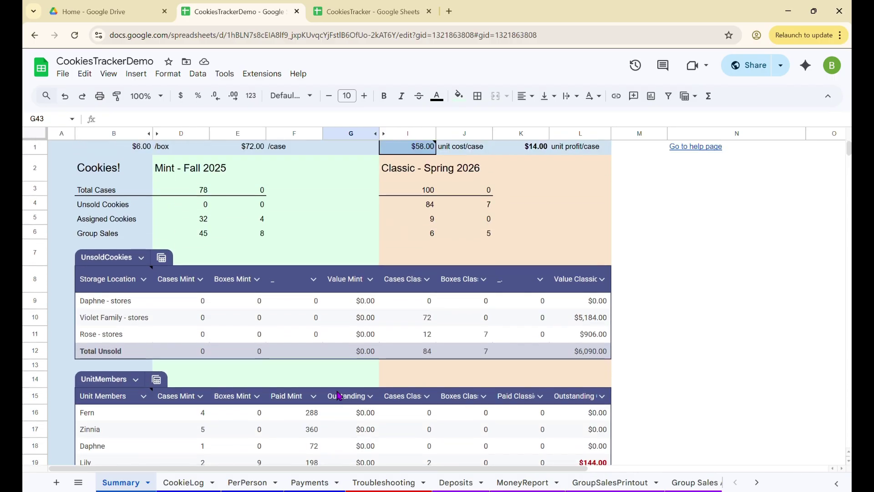
pyautogui.click(427, 151)
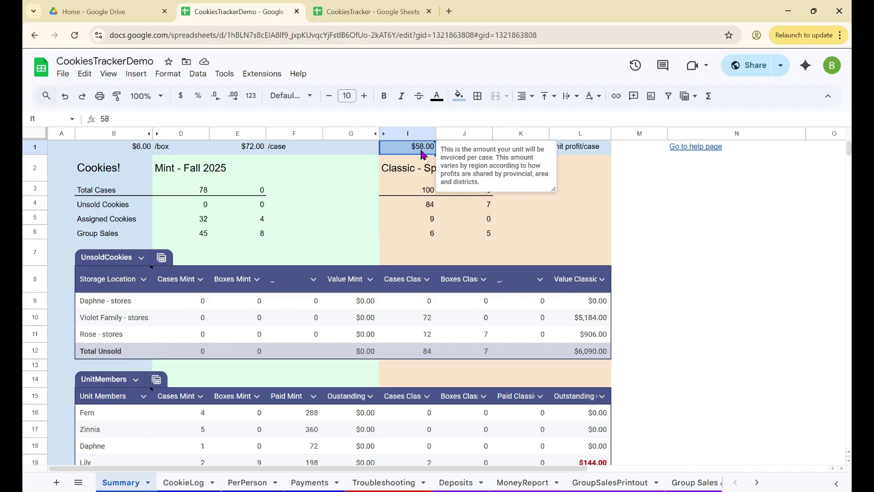
pyautogui.click(586, 169)
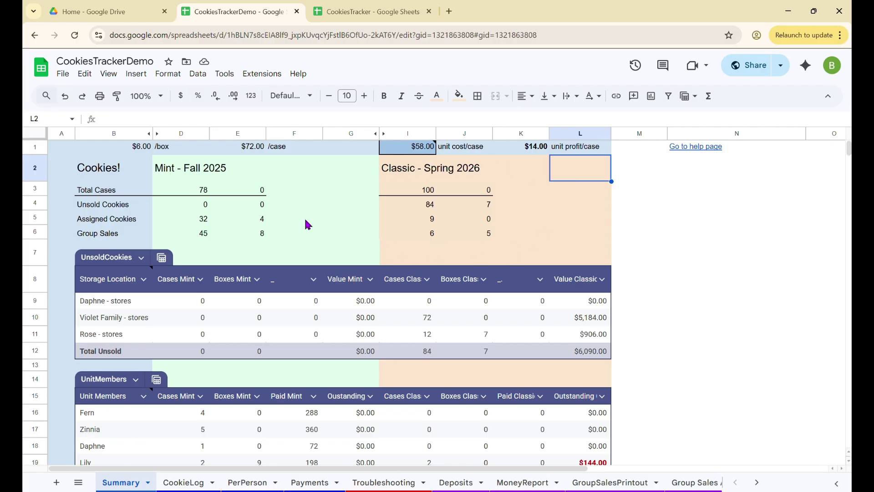
# Compare the Mint - Fall 2025 figures for Unsold Cookies, Assigned Cookies and Group Sales with the totals in their detail tables
pyautogui.click(172, 207)
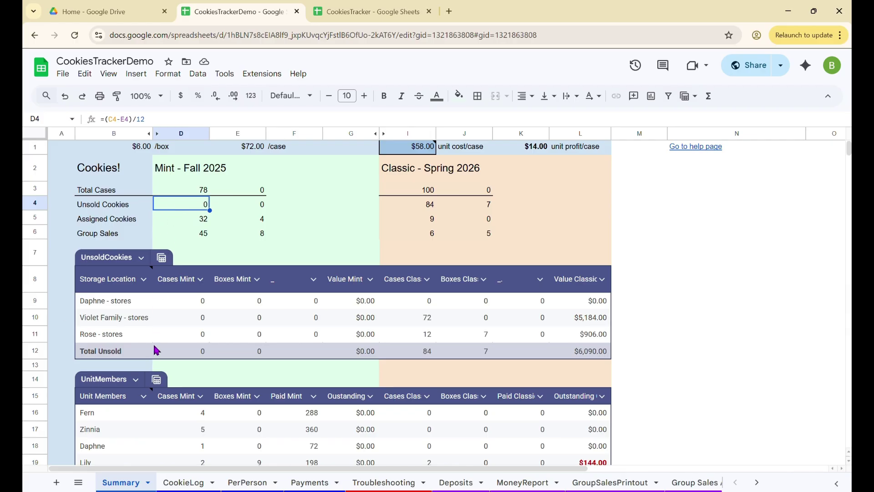
pyautogui.click(173, 223)
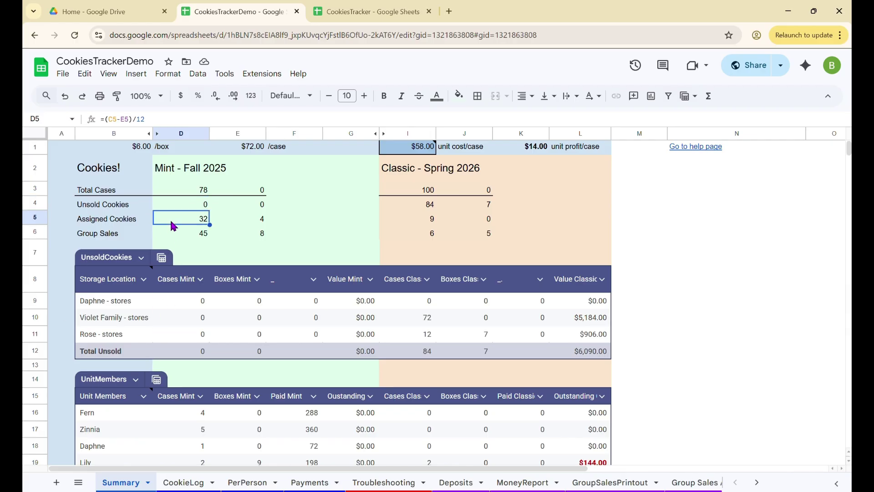
pyautogui.scroll(-3, 173, 432)
pyautogui.scroll(3, 173, 433)
pyautogui.click(179, 235)
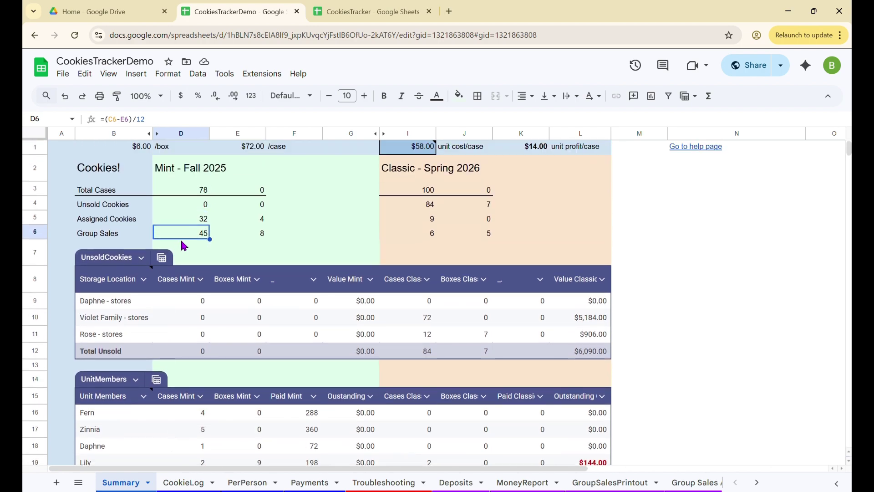
pyautogui.scroll(-5, 190, 406)
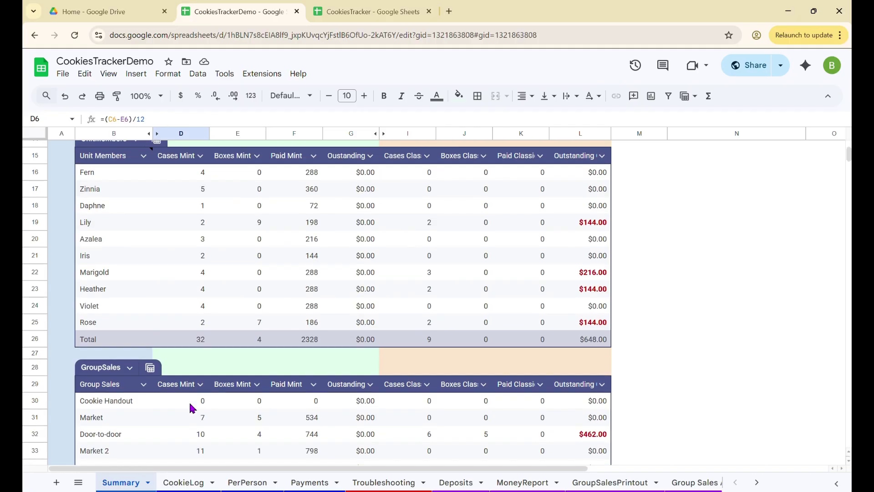
pyautogui.scroll(5, 191, 407)
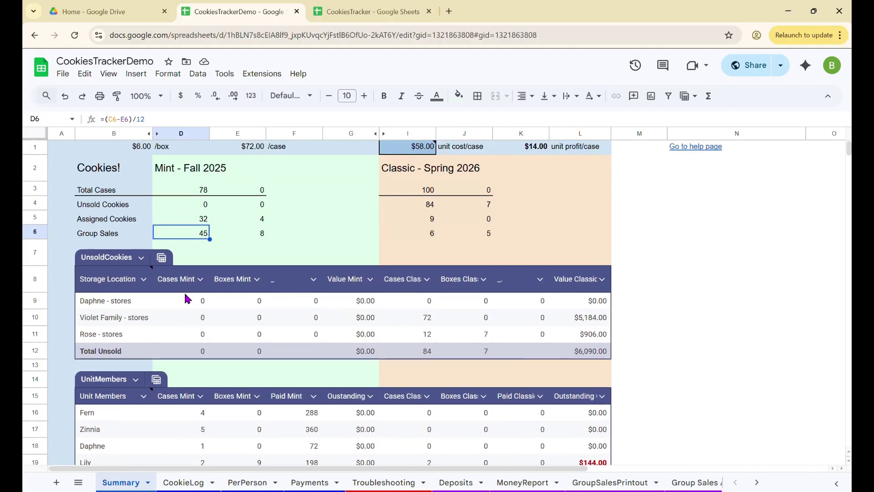
# Examine the Mint Total Cases figure against the UnitMembers, GroupSales and Total Cases tables
pyautogui.click(172, 190)
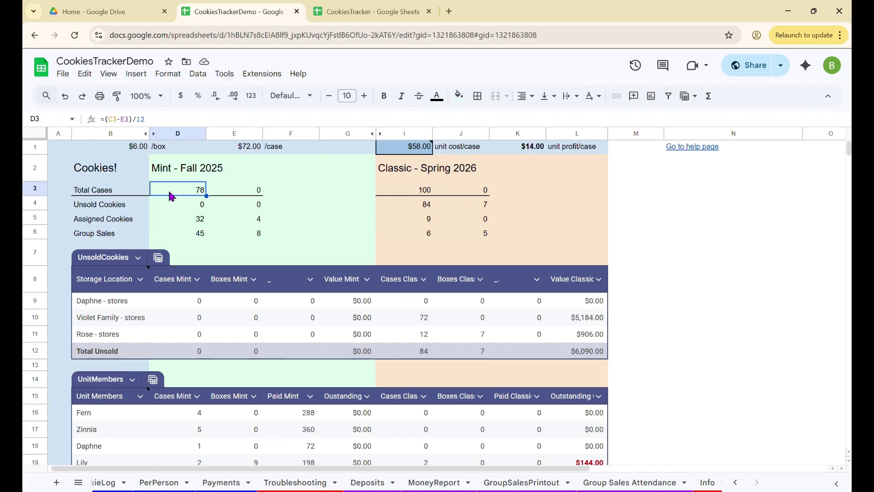
pyautogui.scroll(-10, 169, 193)
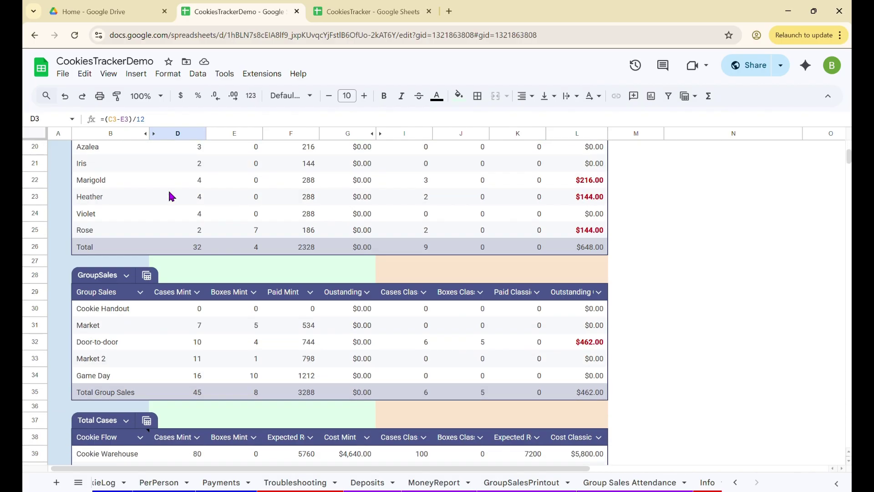
pyautogui.scroll(10, 169, 192)
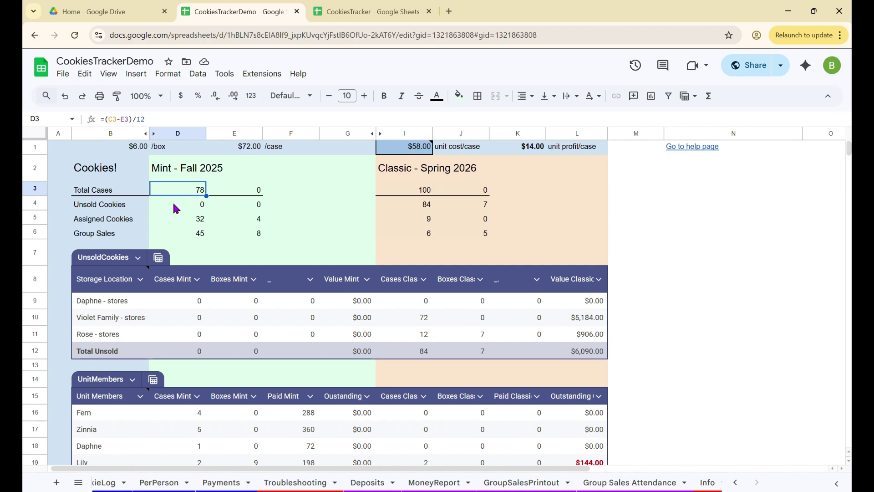
pyautogui.scroll(-1, 152, 421)
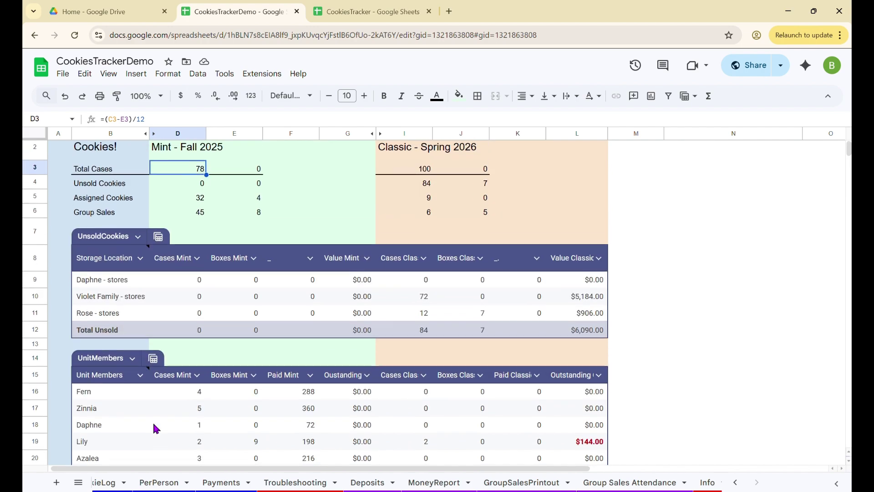
pyautogui.scroll(1, 190, 288)
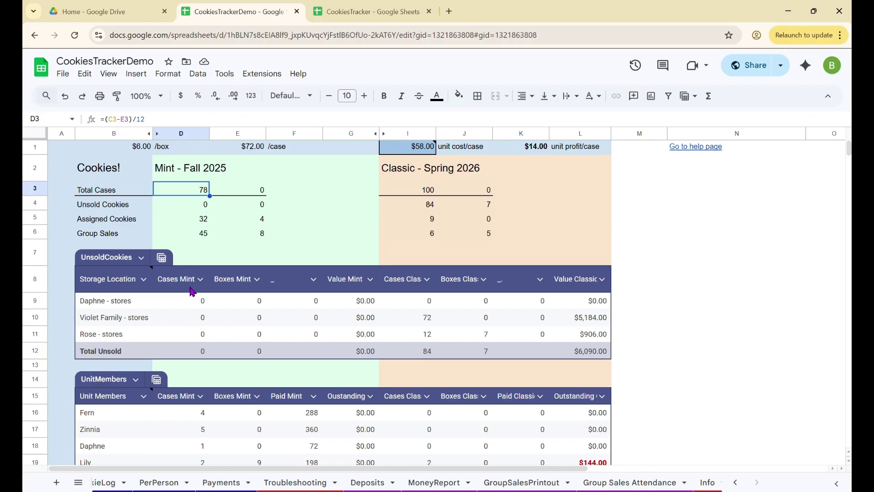